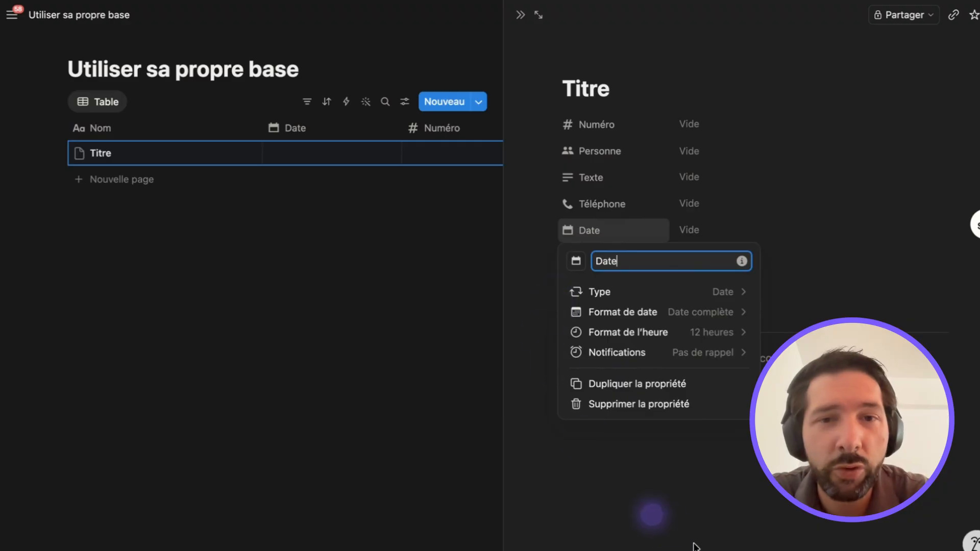
- Add a single-select (Sélectionner) property named Statut to the Titre page
left_click(688, 517)
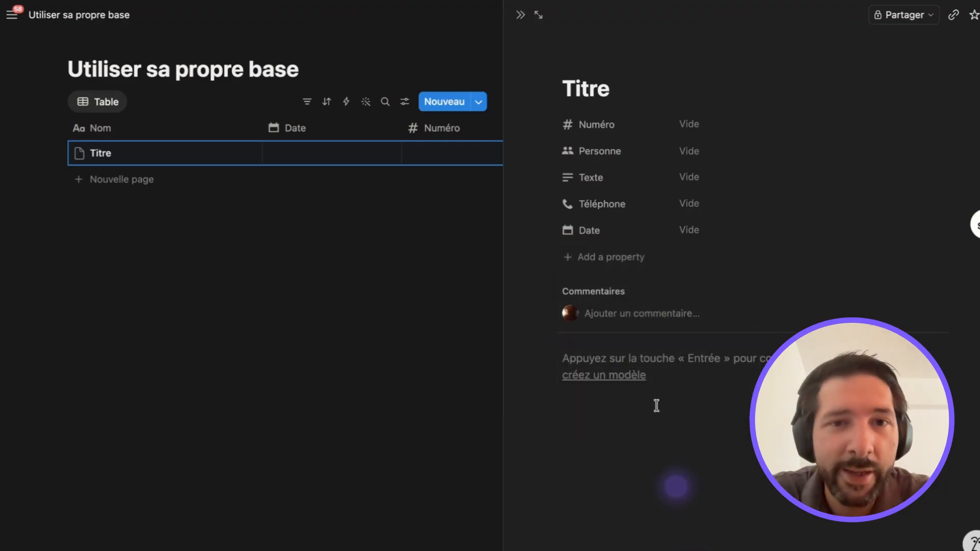
left_click(619, 259)
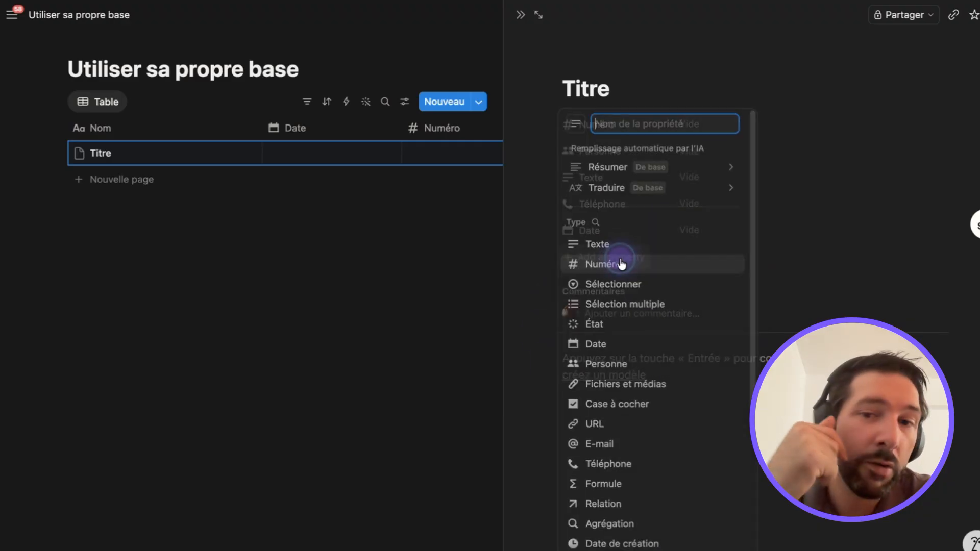
left_click(607, 290)
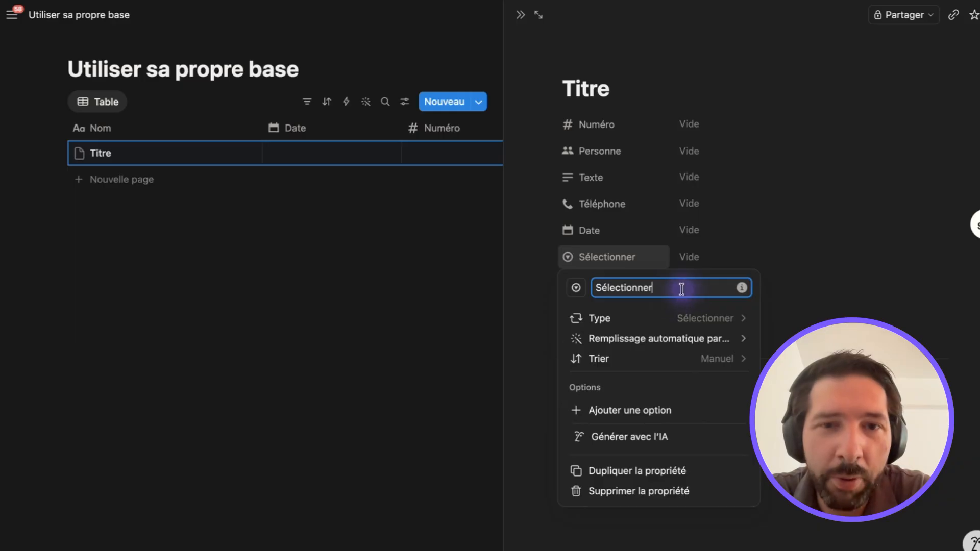
left_click_drag(680, 286, 601, 284)
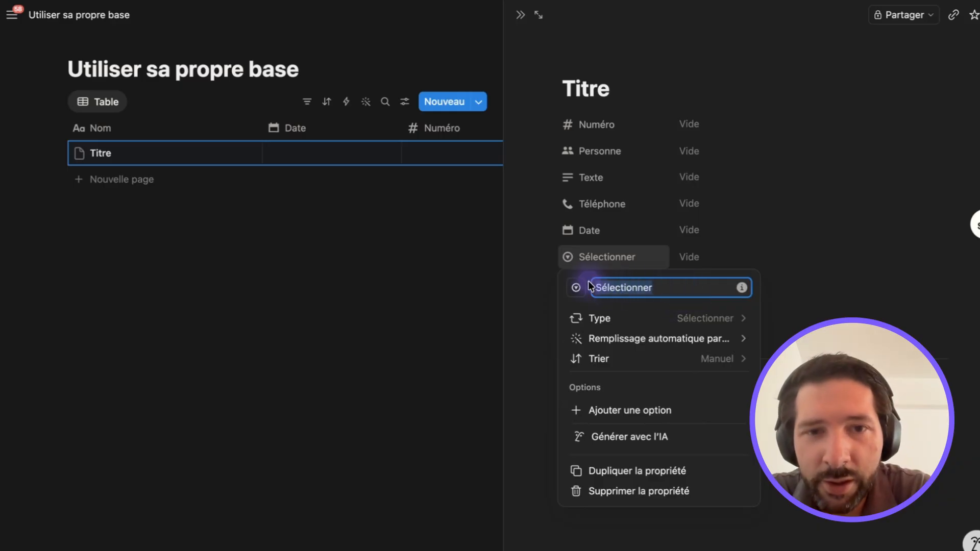
type("Statut")
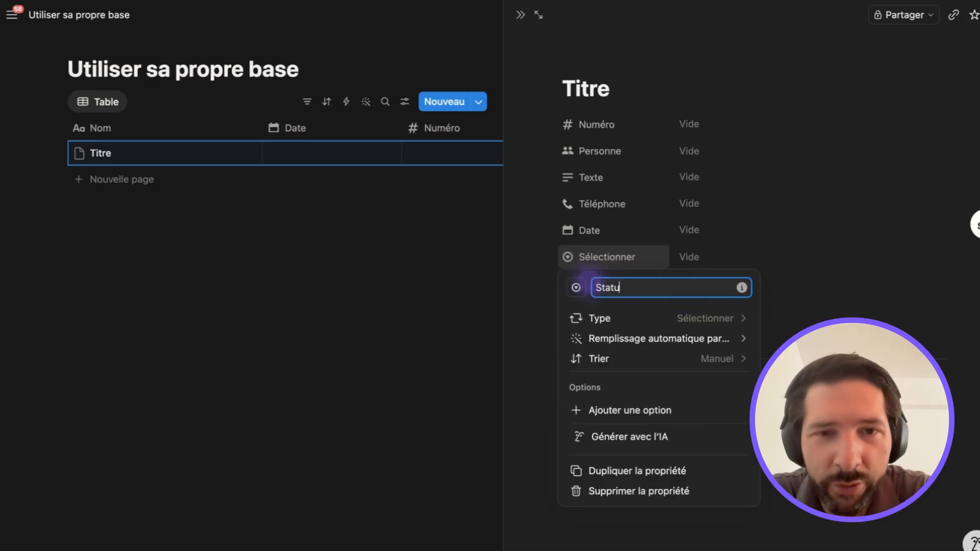
left_click(708, 258)
- Create the options ready, publié and Brouillon for the Statut property, ending with Brouillon as the page's value
left_click(709, 260)
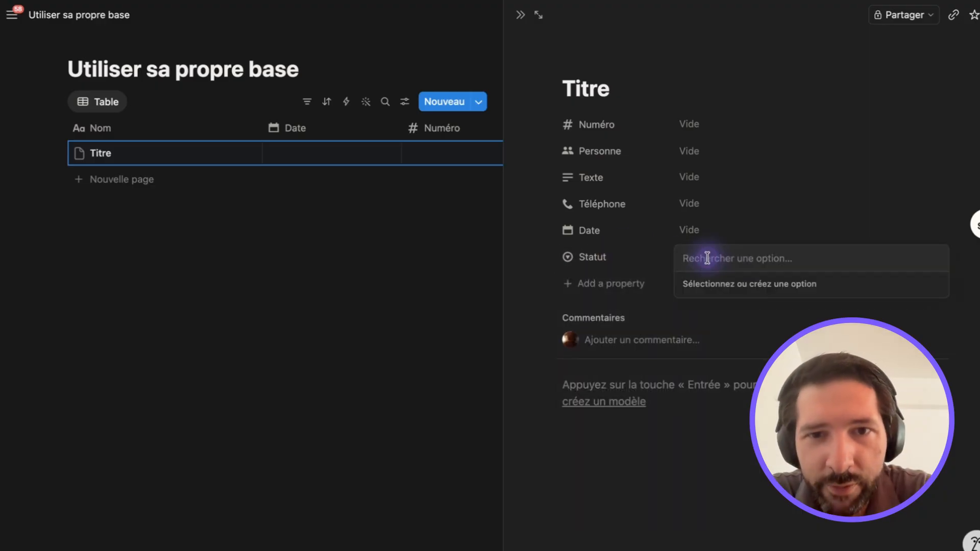
type("ready")
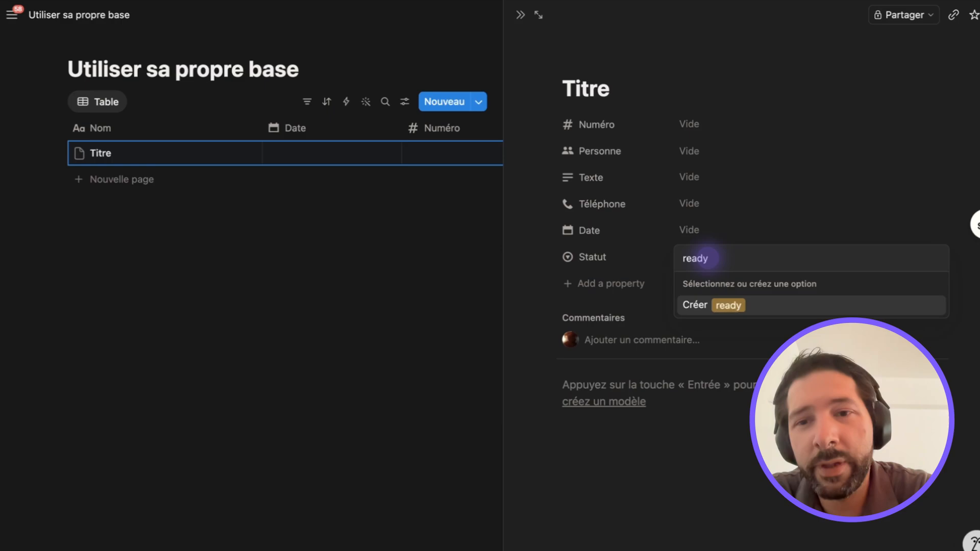
key("Return")
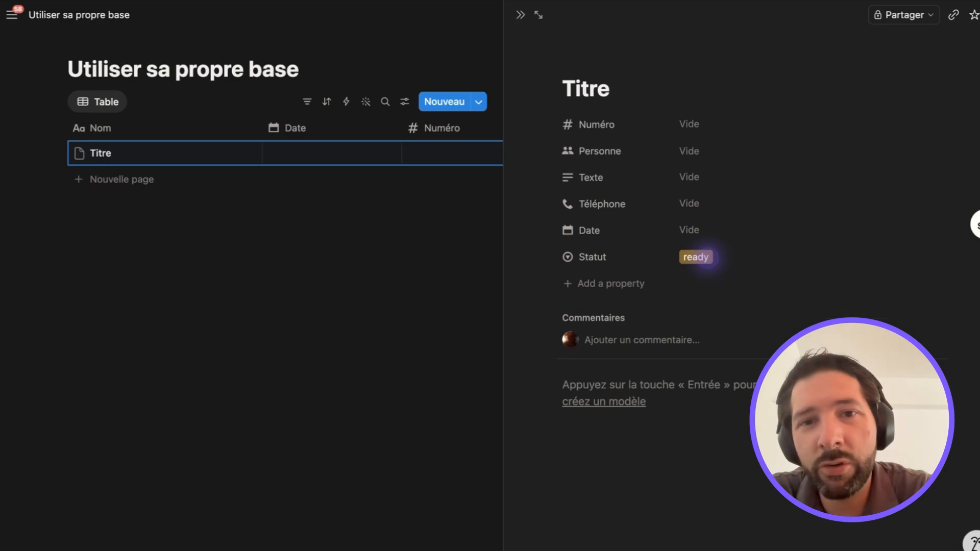
left_click(728, 257)
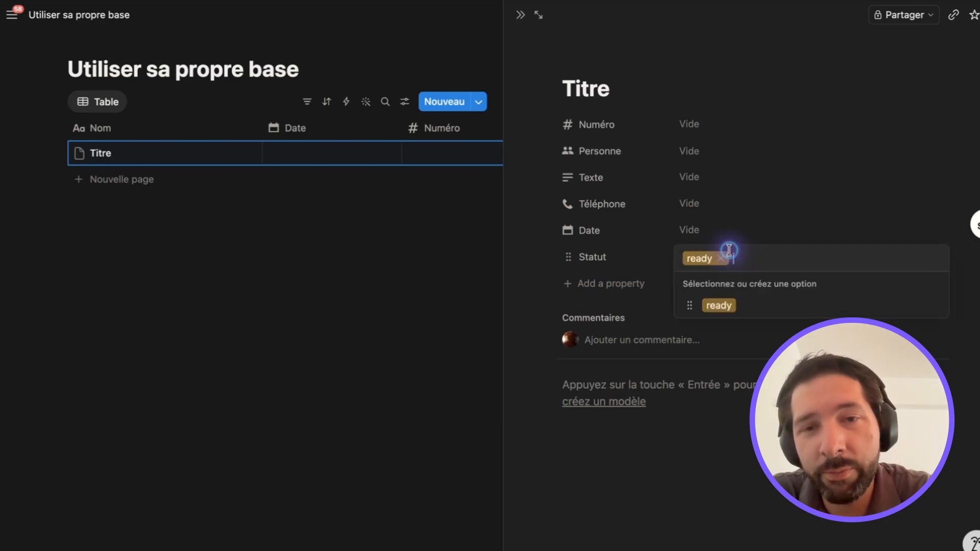
type("publ")
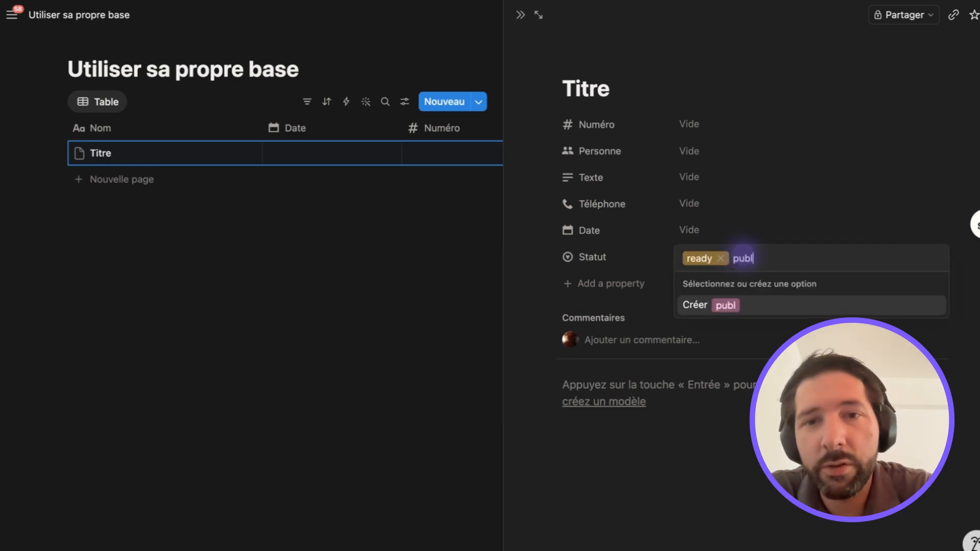
type("ie")
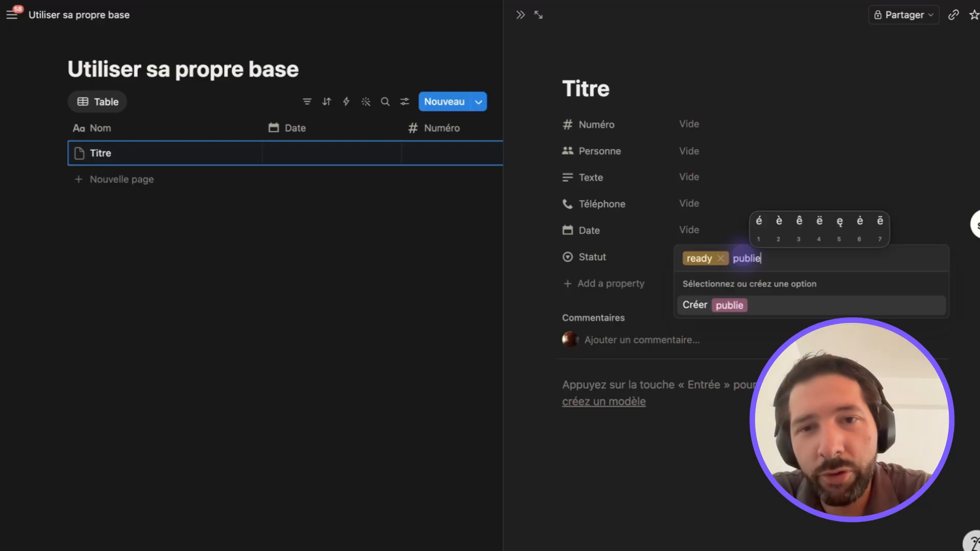
type("1")
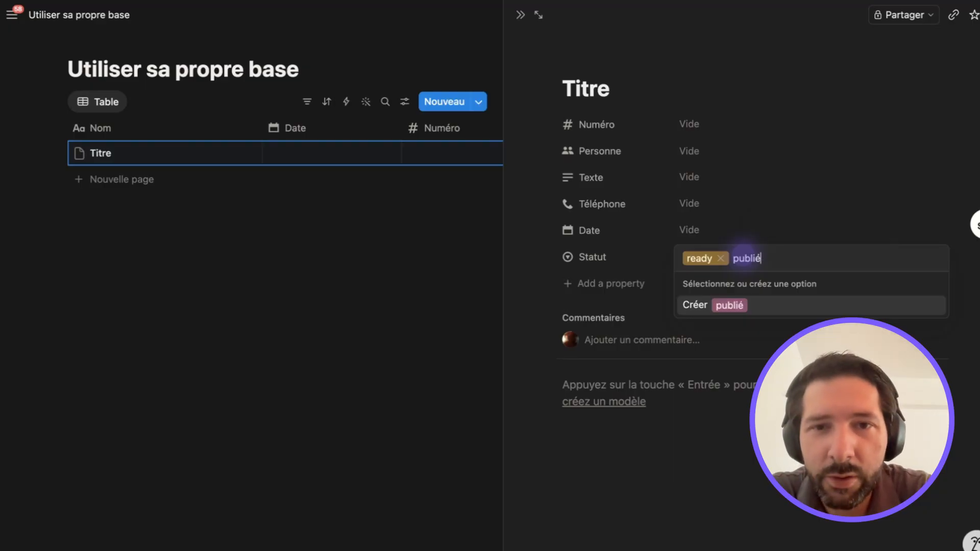
key("Return")
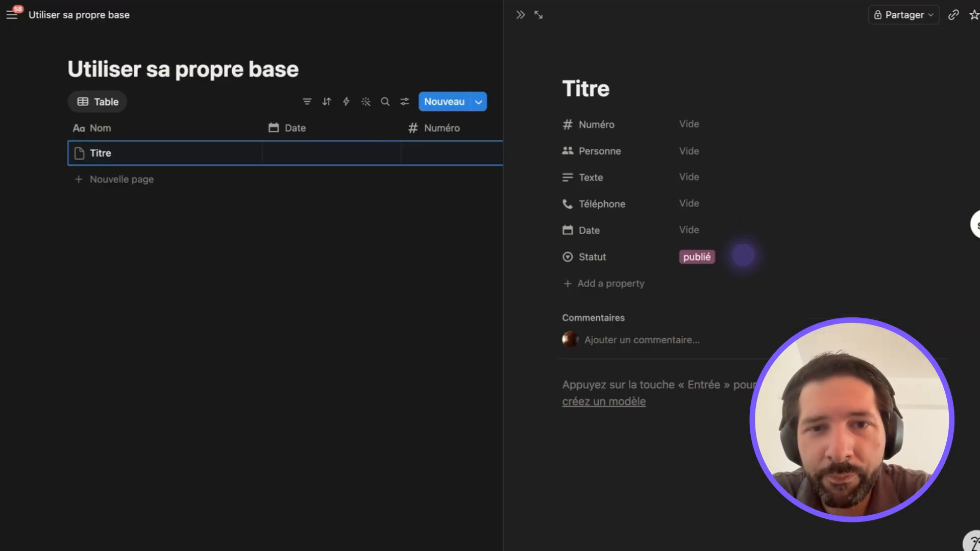
left_click(714, 256)
type("Broui")
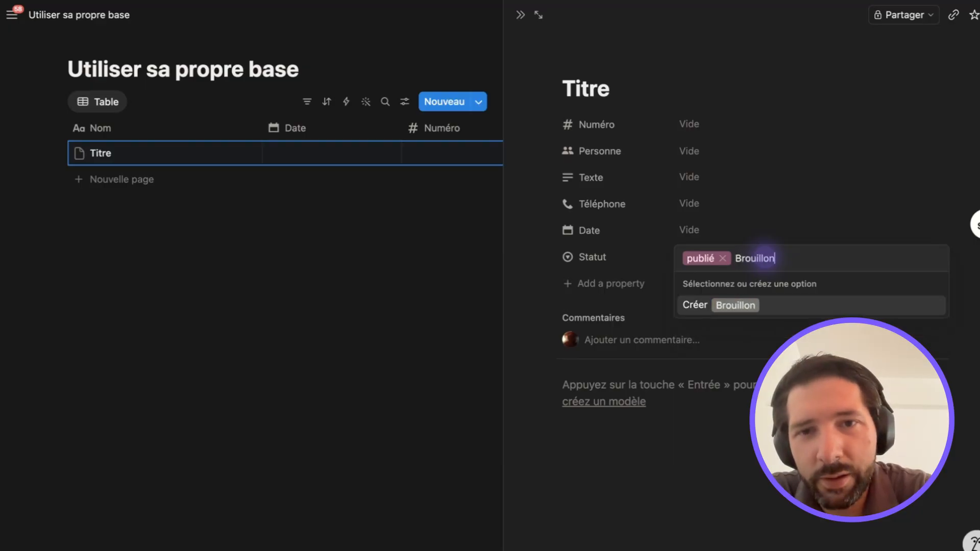
type("llon")
key("Return")
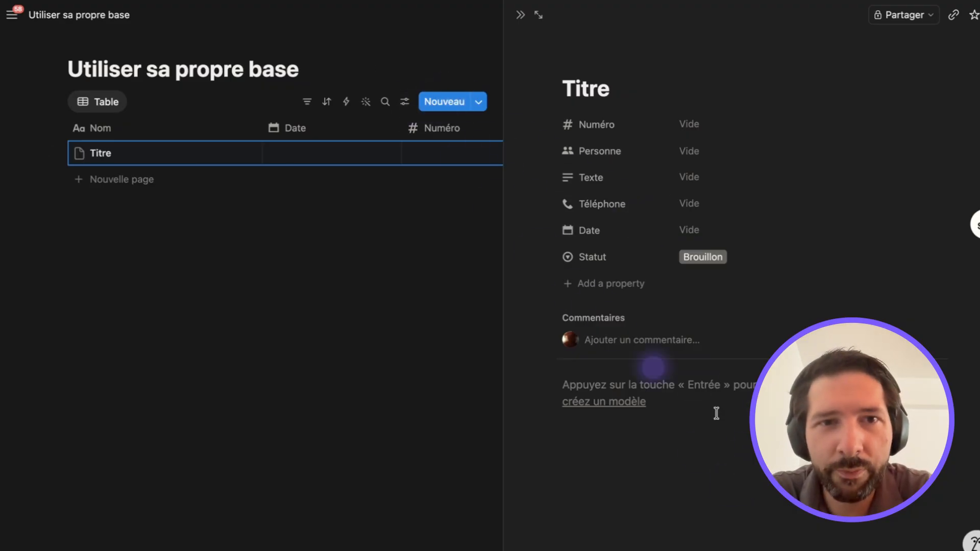
- Add a multi-select (Sélection multiple) property named Destination to the Titre page
left_click(624, 283)
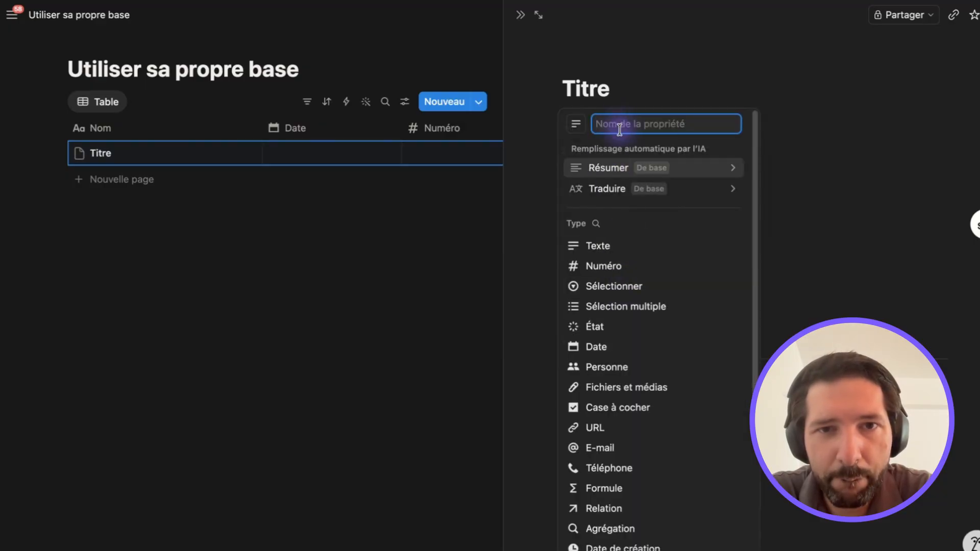
type("Desi")
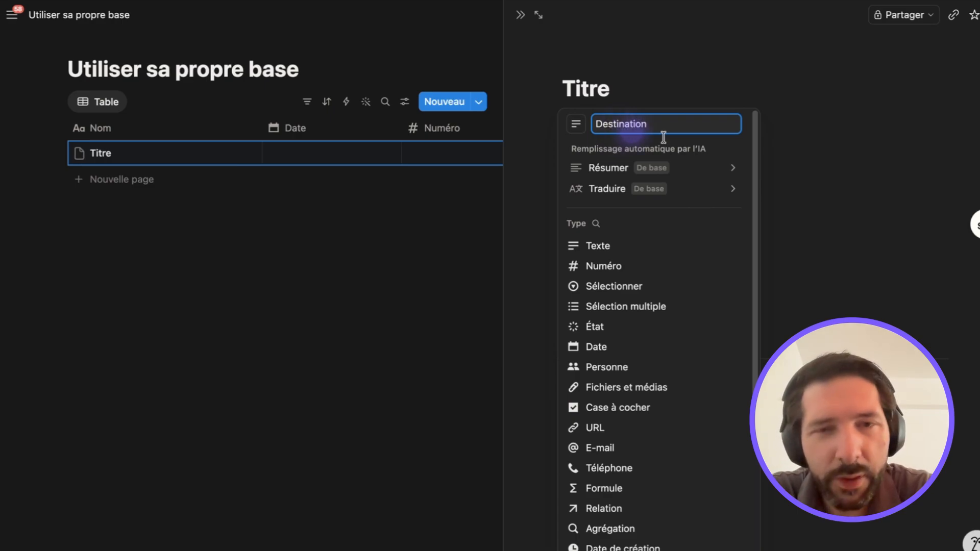
left_click(642, 305)
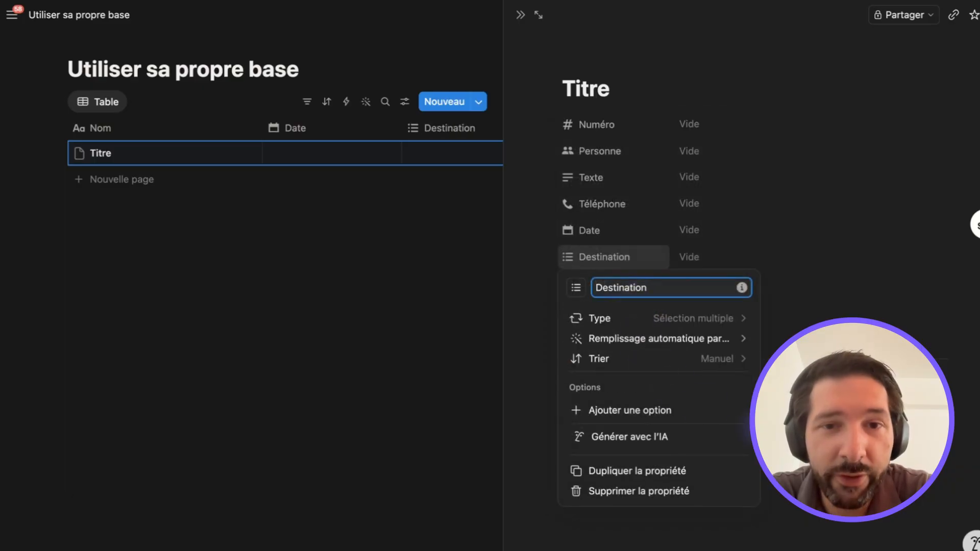
left_click(692, 345)
- Reorder the page properties so that Destination, Date and Statut come first, in that order
left_click_drag(569, 257, 568, 124)
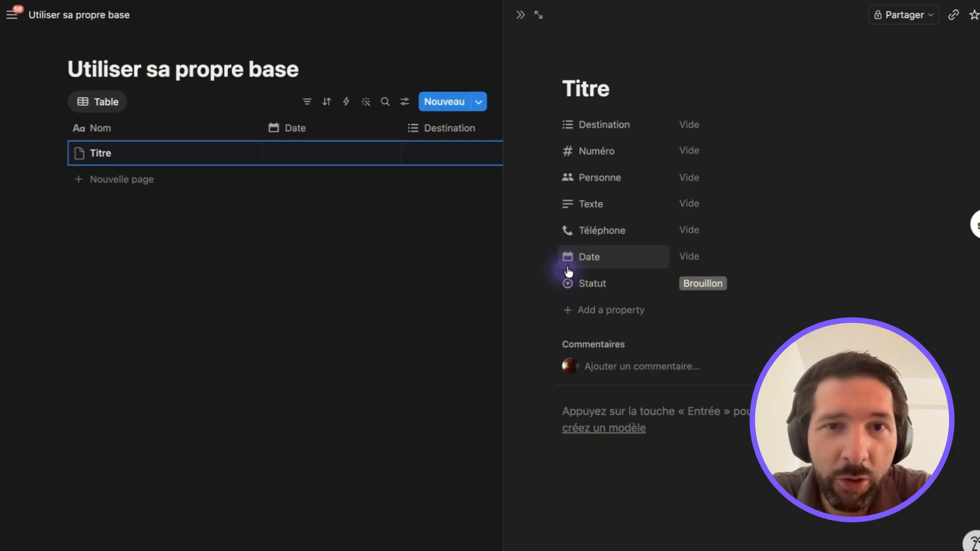
left_click_drag(568, 260, 567, 152)
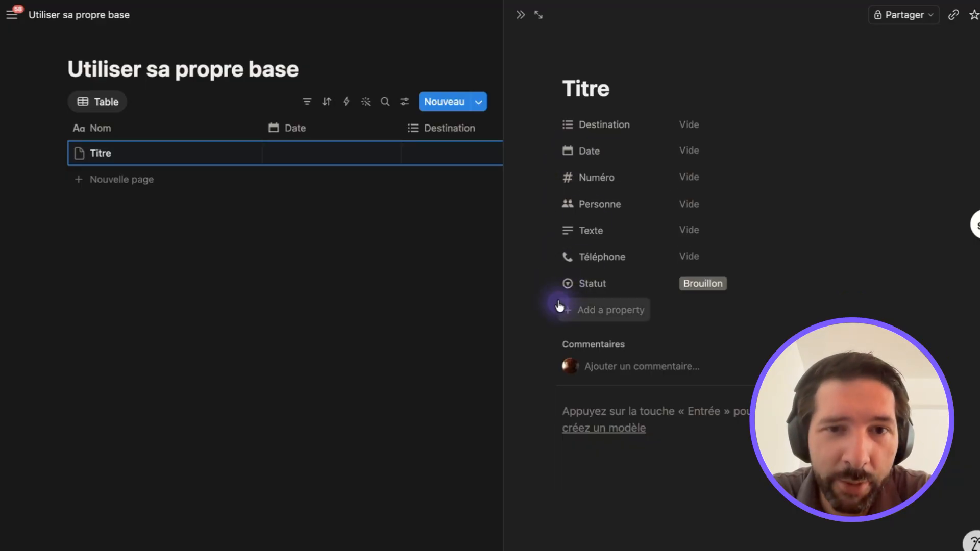
left_click_drag(568, 278, 568, 176)
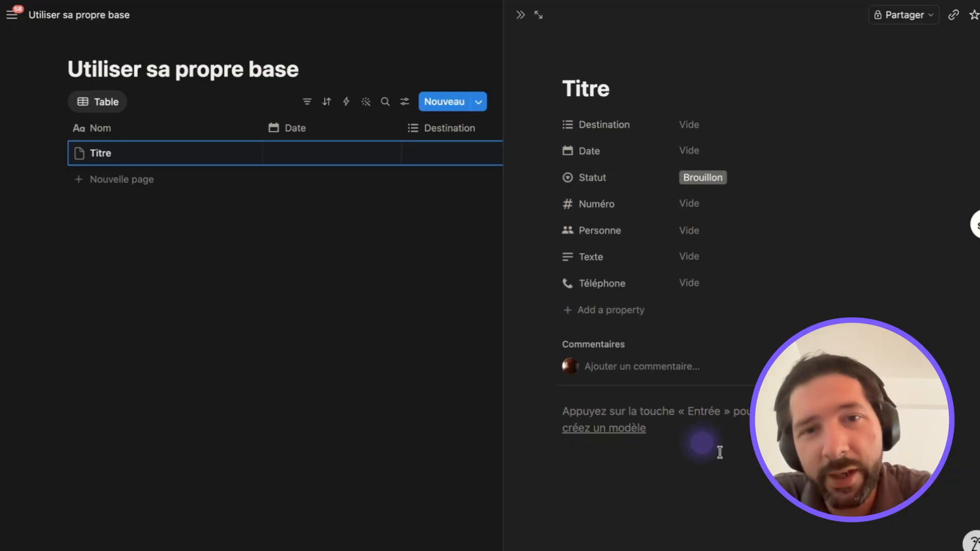
- Write the sample content "Test" and "Post" on separate lines in the page body
left_click(717, 416)
type("Test")
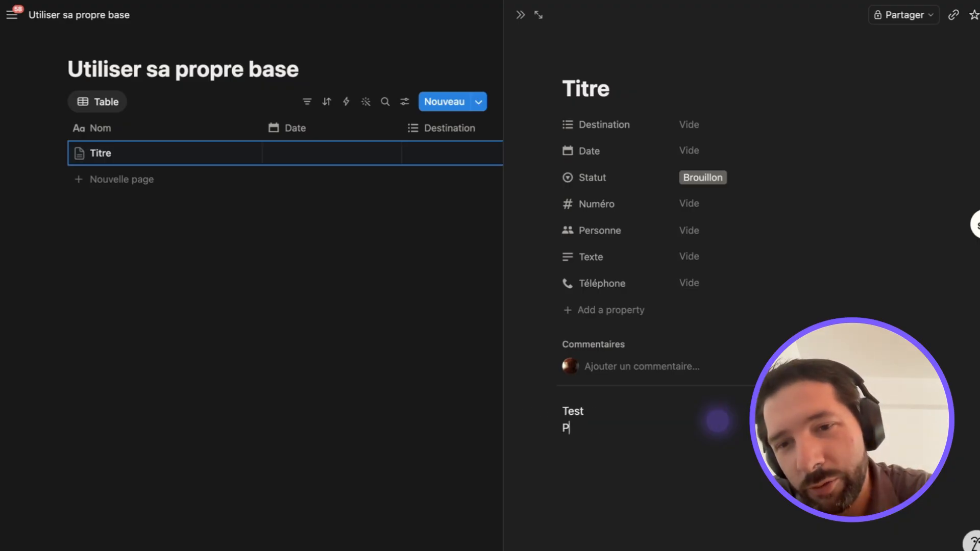
type("ost")
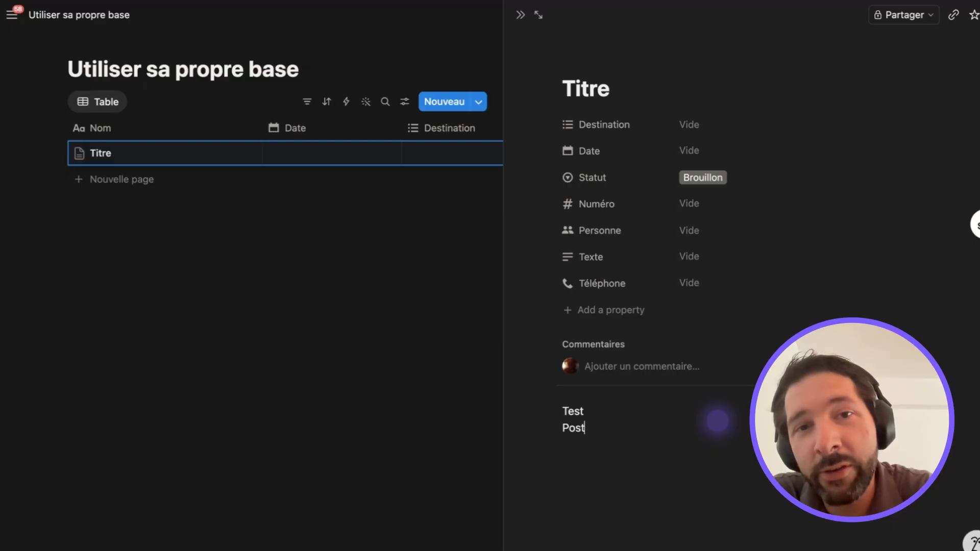
key("Return")
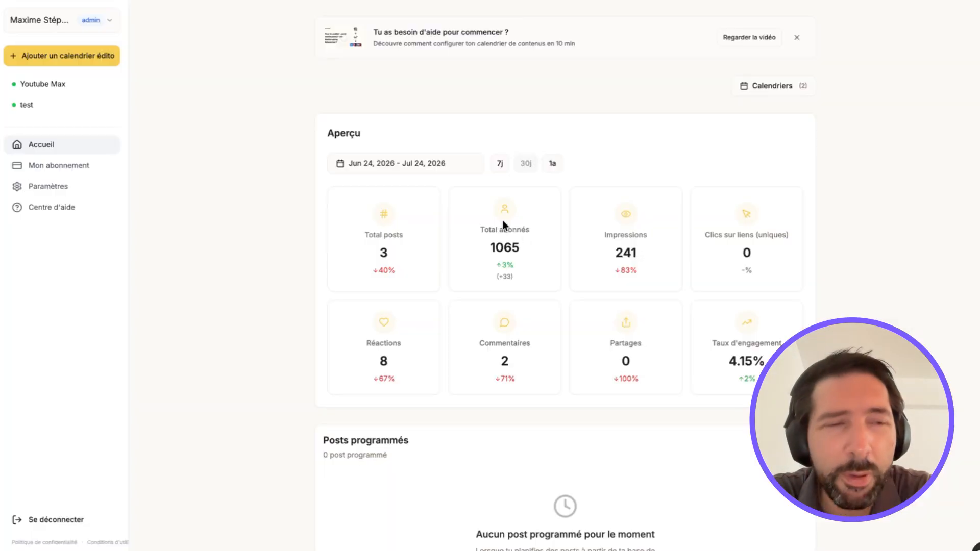
- In the social post scheduling web app, create a new editorial calendar named perso and continue to the Notion connection stage
left_click(35, 64)
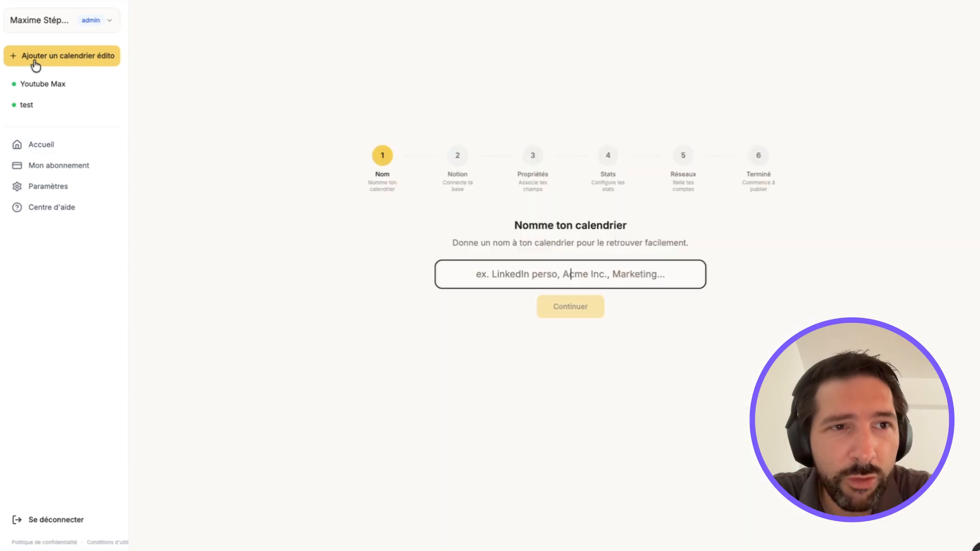
type("perso")
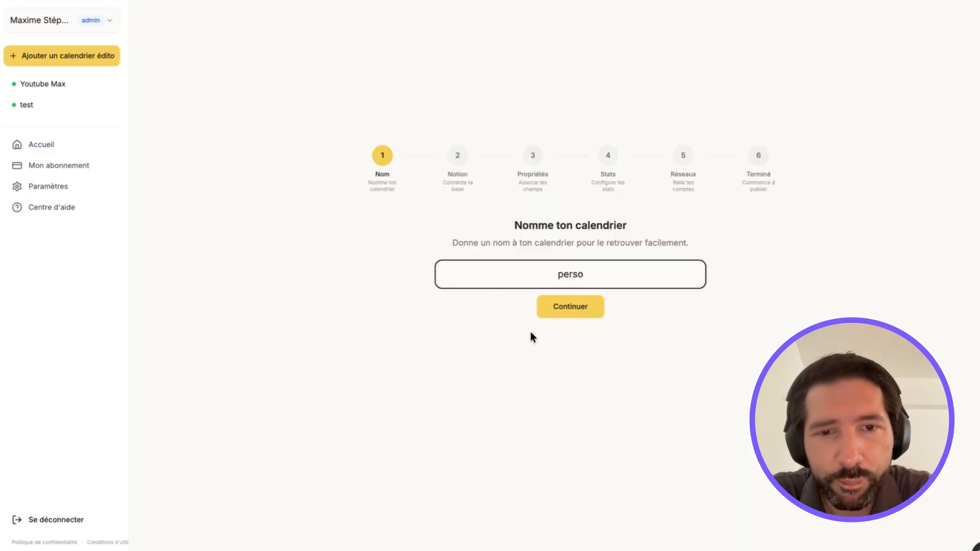
left_click(553, 308)
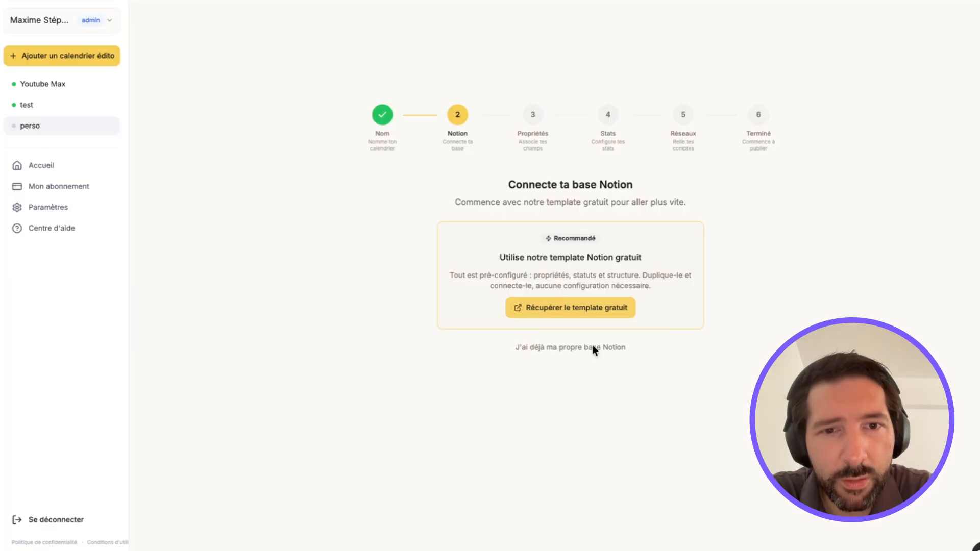
- Connect an existing Notion database to the calendar, choosing Utiliser sa propre base from the Notion connexion (source) workspace
left_click(615, 351)
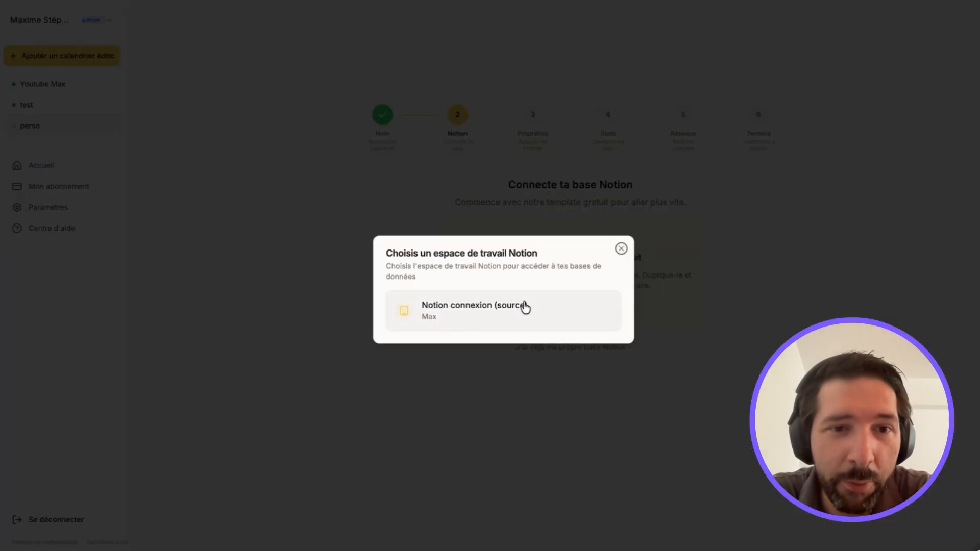
left_click(525, 308)
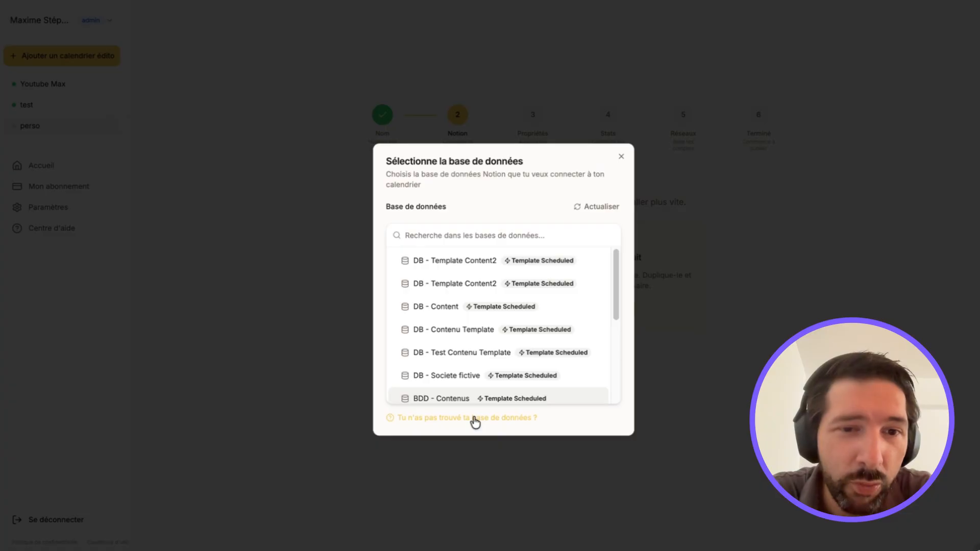
left_click(426, 236)
type("b")
key("BackSpace")
type("util")
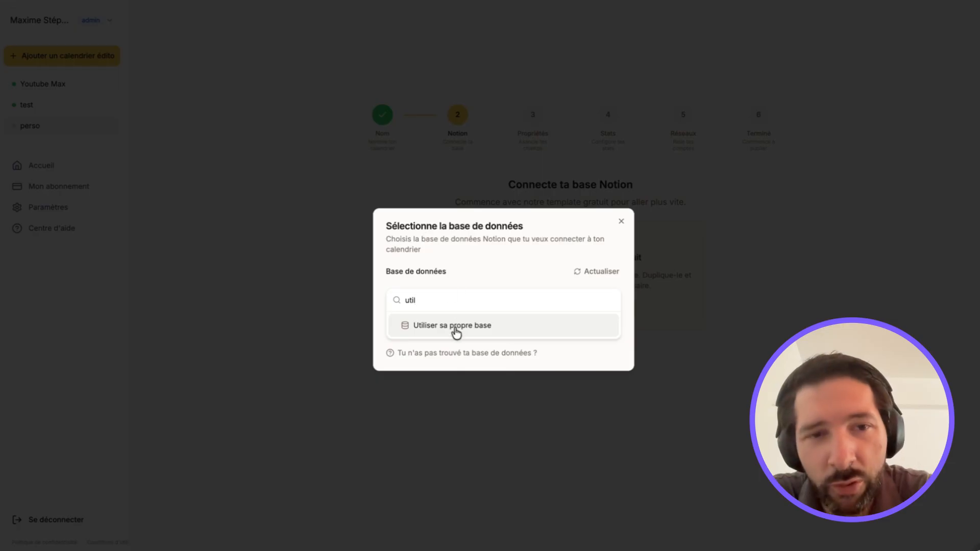
left_click(454, 336)
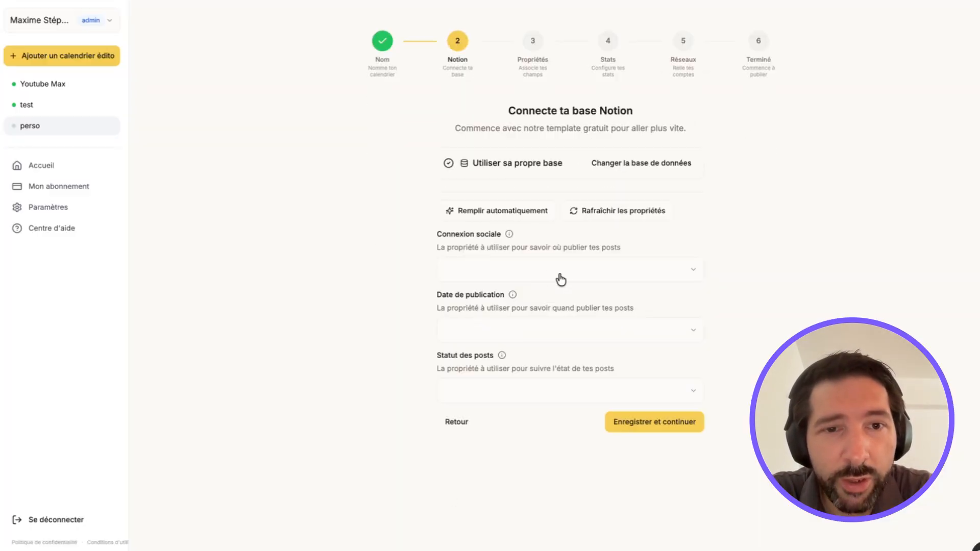
- Map Connexion sociale to the Destination property and Date de publication to the Date property
left_click(556, 275)
left_click(516, 297)
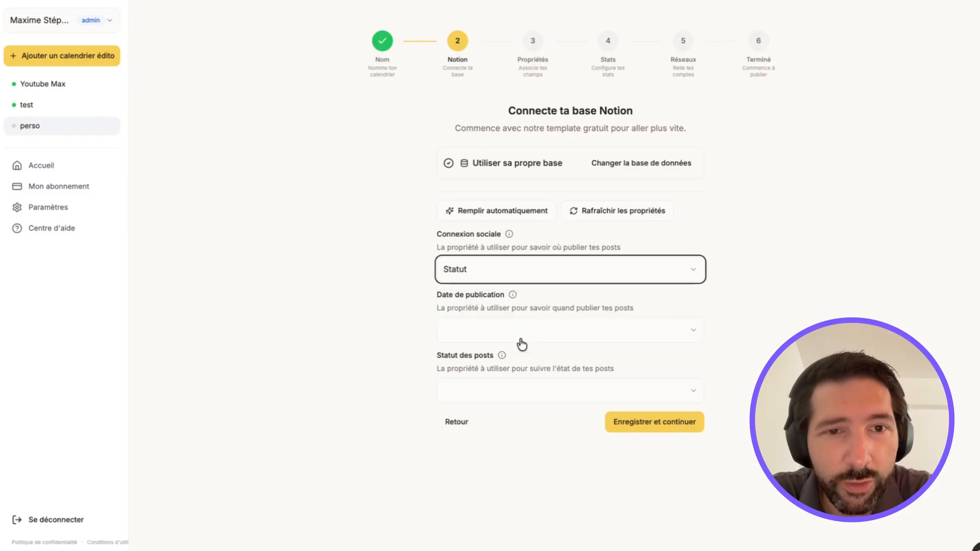
left_click(518, 331)
left_click(509, 284)
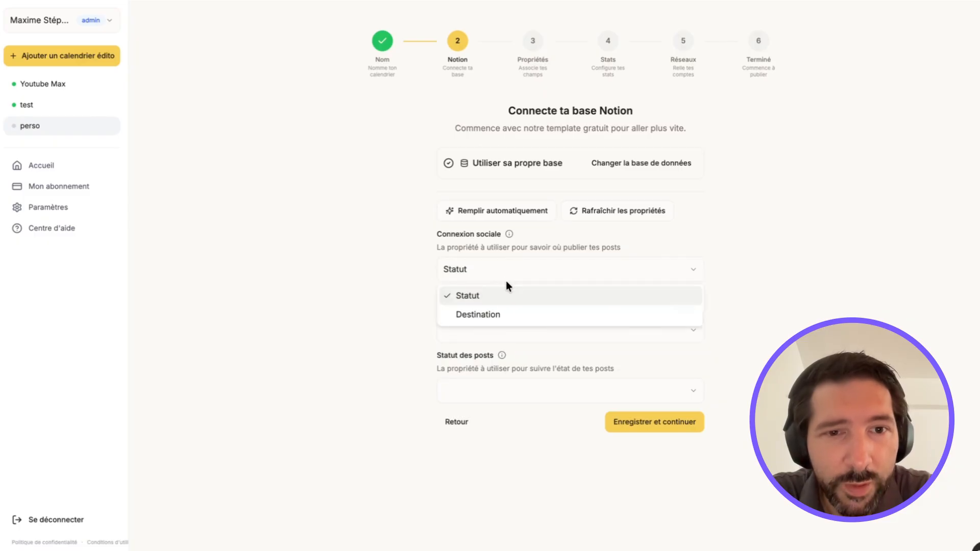
left_click(487, 321)
left_click(486, 330)
left_click(476, 356)
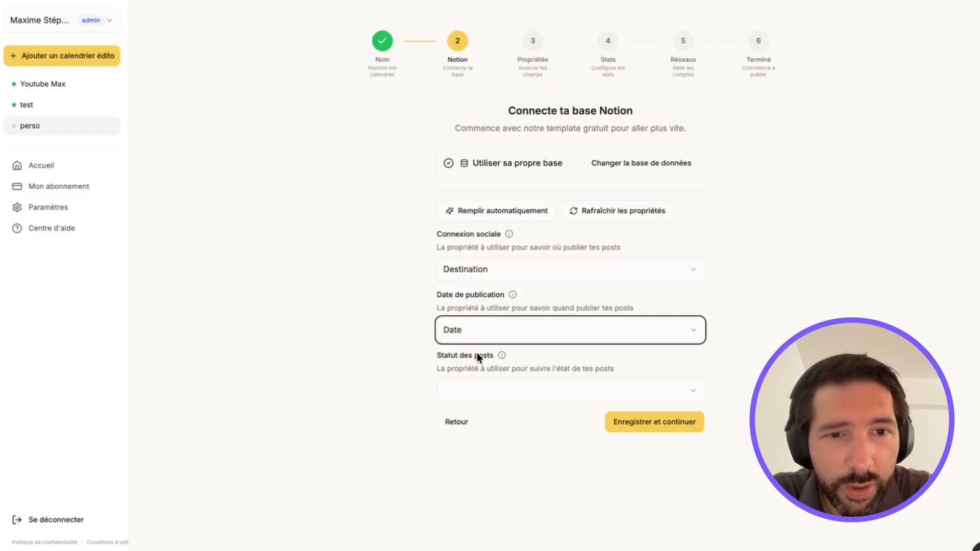
- Map Statut des posts to Statut, with ready as the ready-to-schedule status and publié as the published status, and save the mapping
left_click(483, 393)
left_click(475, 418)
left_click(483, 450)
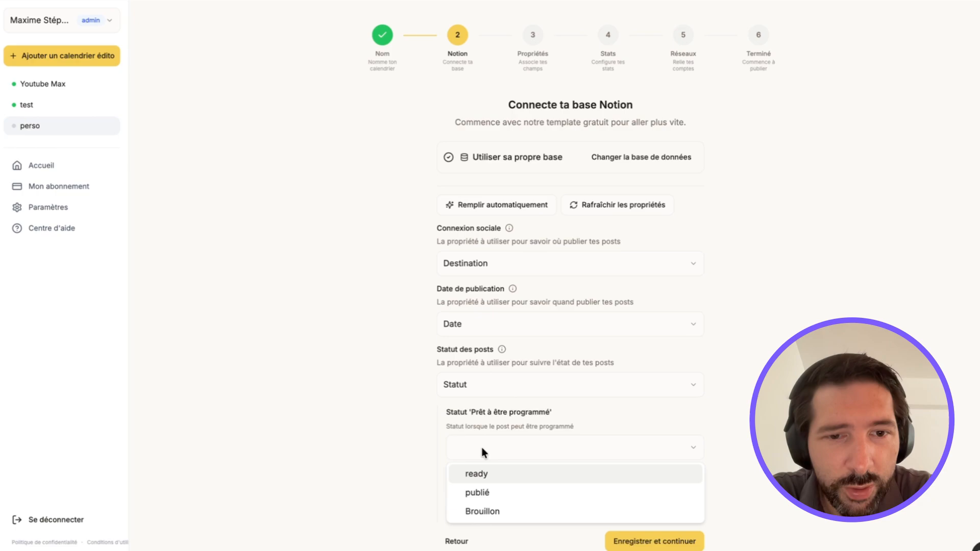
left_click(483, 474)
left_click(502, 519)
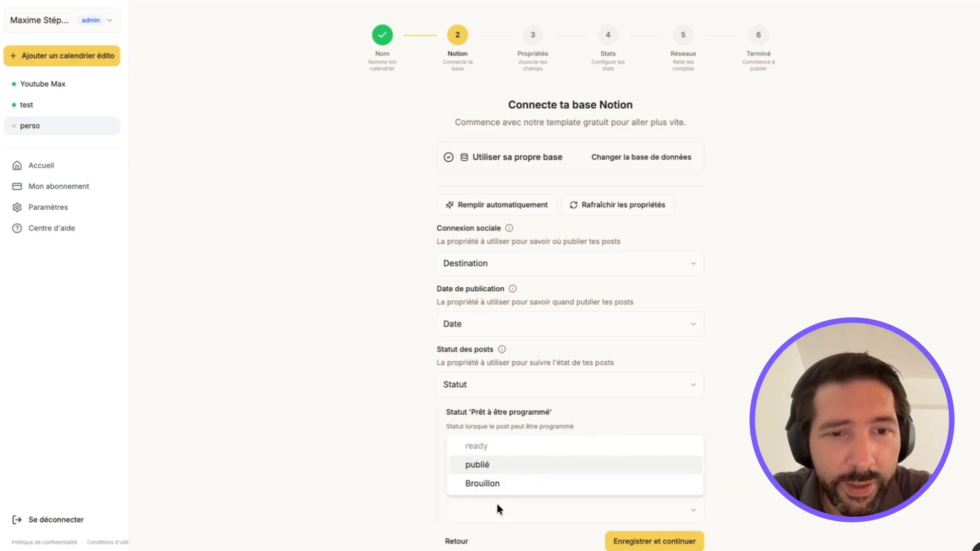
left_click(480, 465)
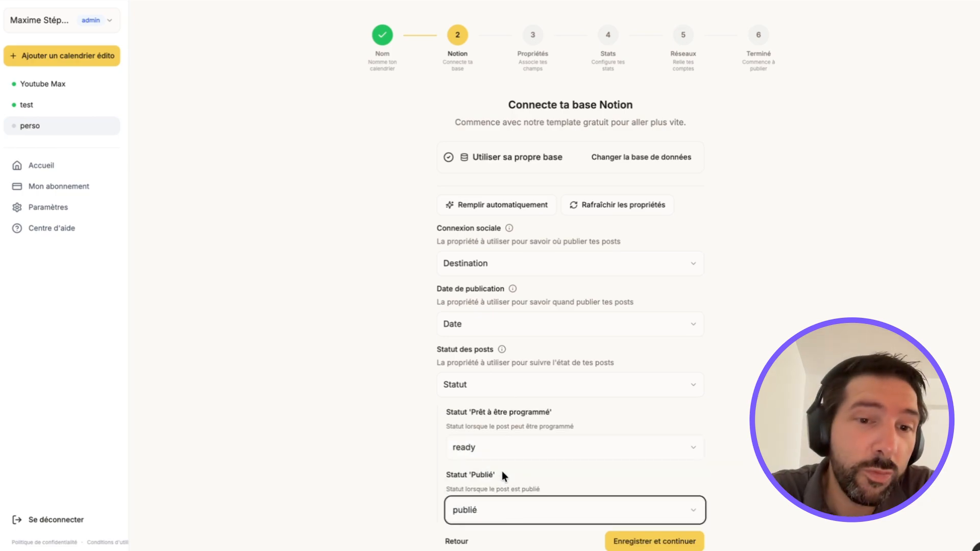
left_click(678, 543)
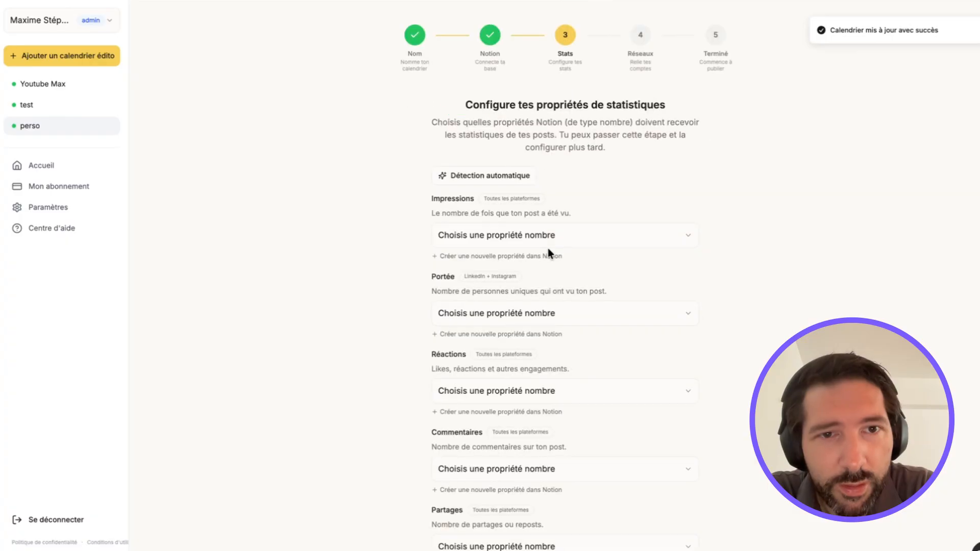
- Skip the statistics properties stage without assigning any Notion number property
scroll(548, 248, "down", 1)
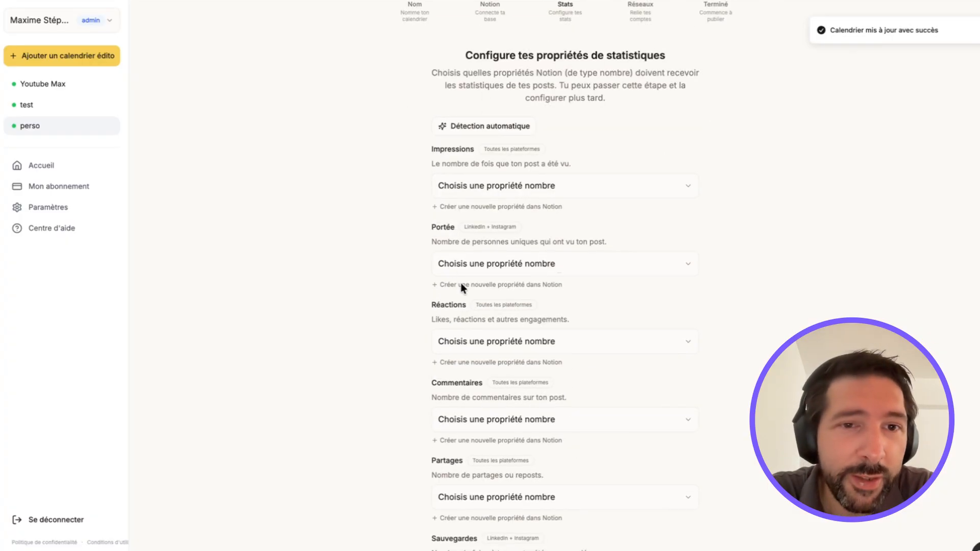
scroll(595, 409, "down", 8)
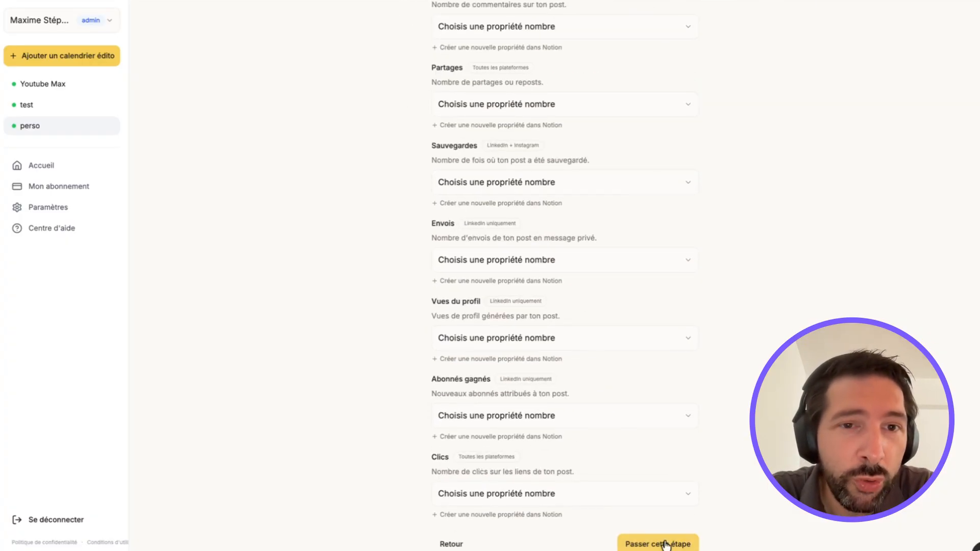
left_click(665, 545)
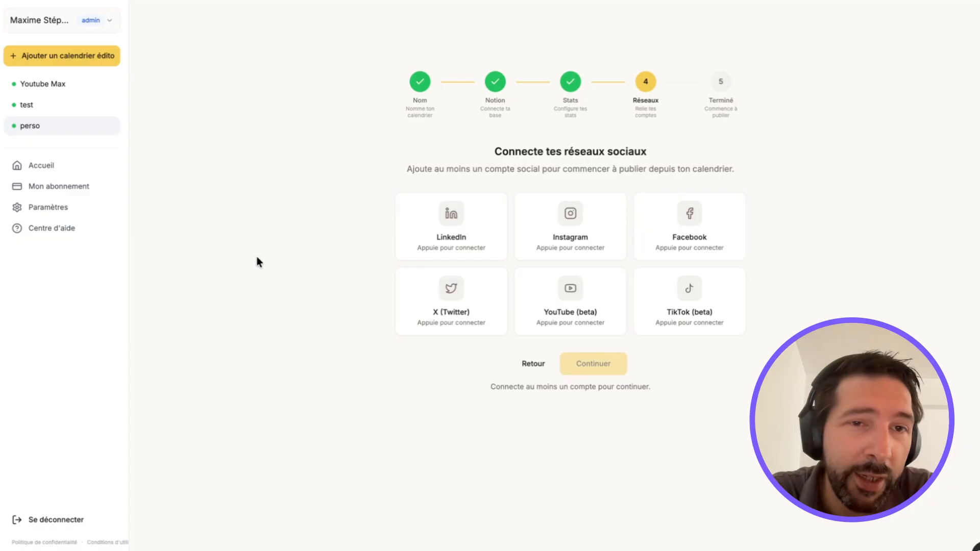
- Connect the existing LinkedIn profile with import of its past post stats, finish the setup and open the perso calendar
left_click(441, 234)
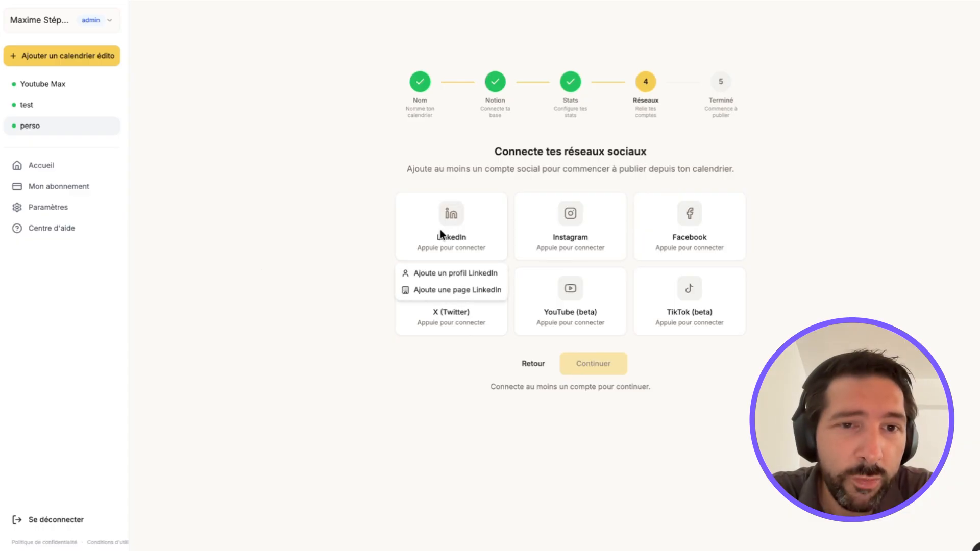
left_click(450, 276)
left_click(467, 235)
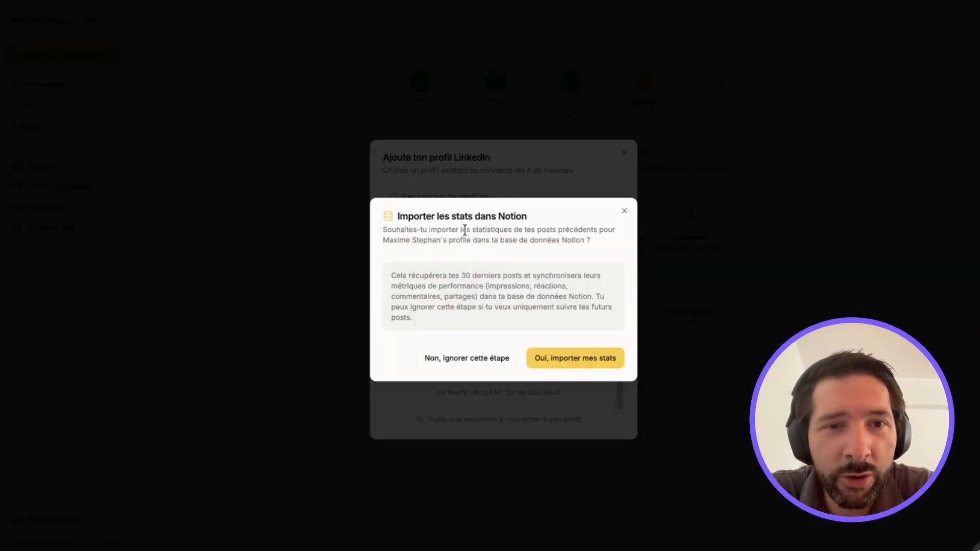
left_click(566, 356)
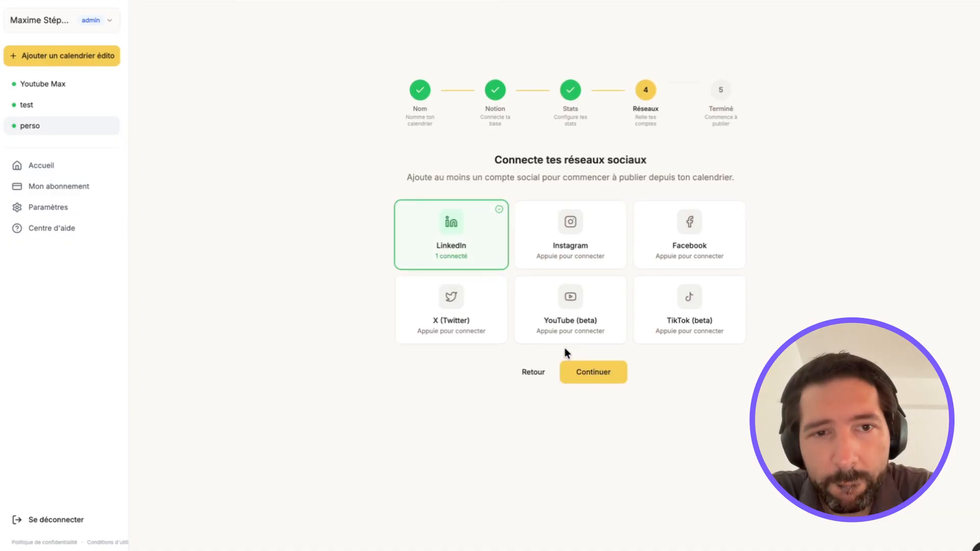
left_click(611, 381)
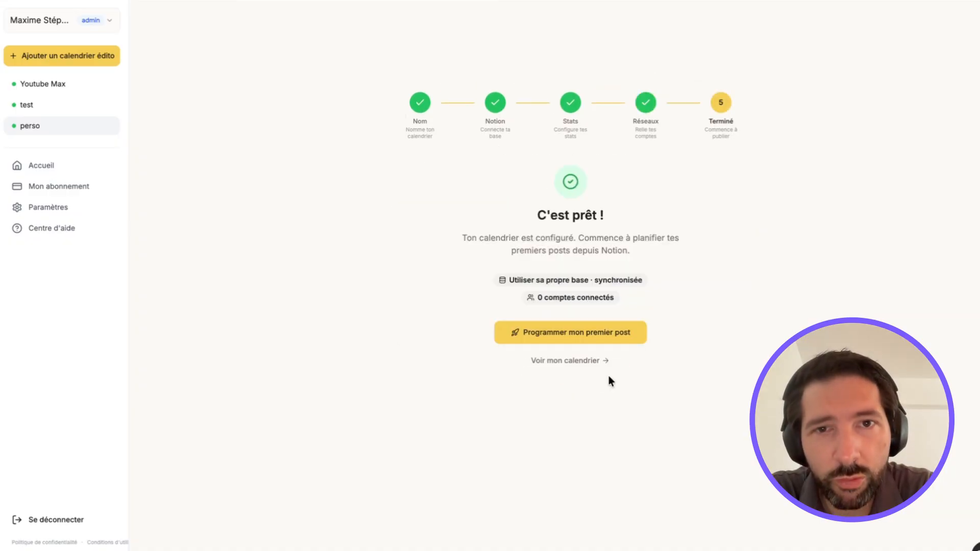
left_click(578, 362)
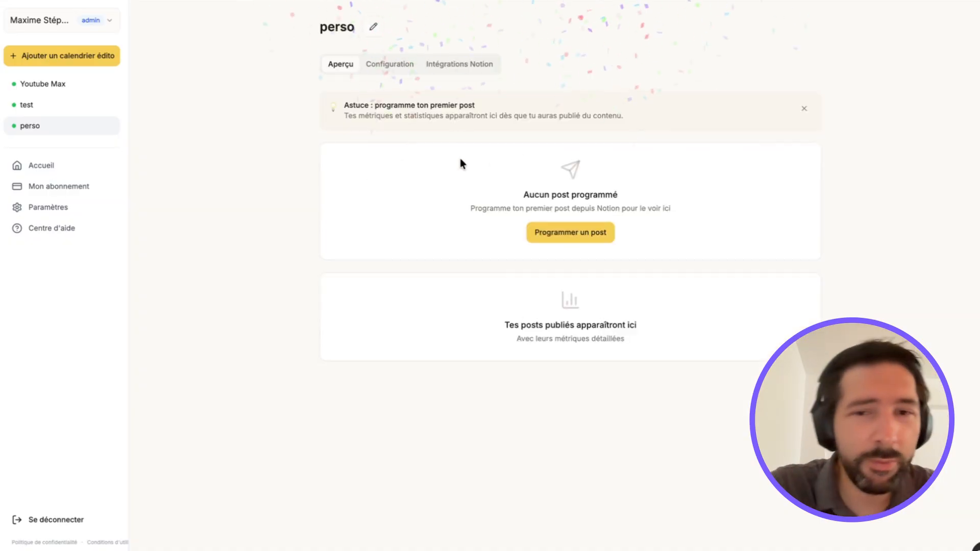
- In perso's configuration, add the connected LinkedIn profile's alias to Notion and return to the calendar overview
left_click(402, 66)
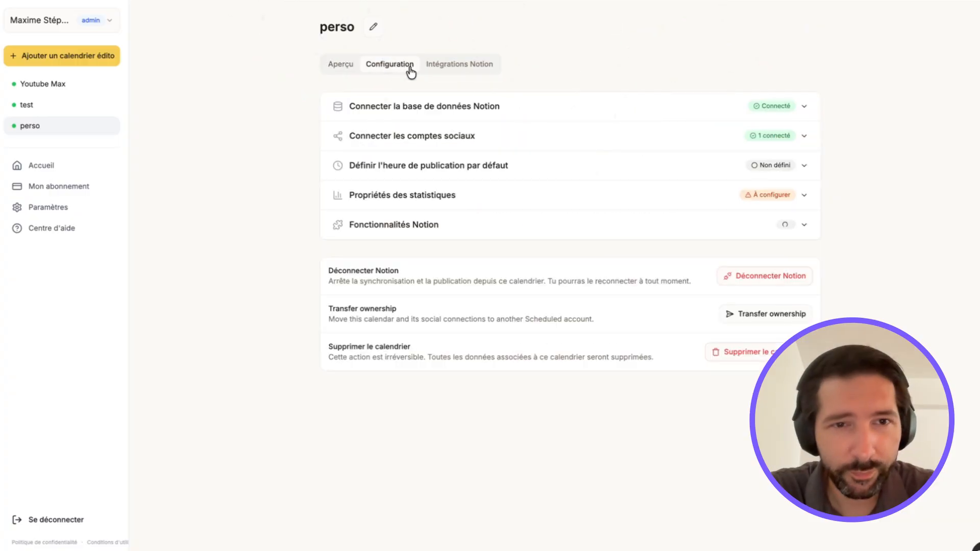
left_click(802, 138)
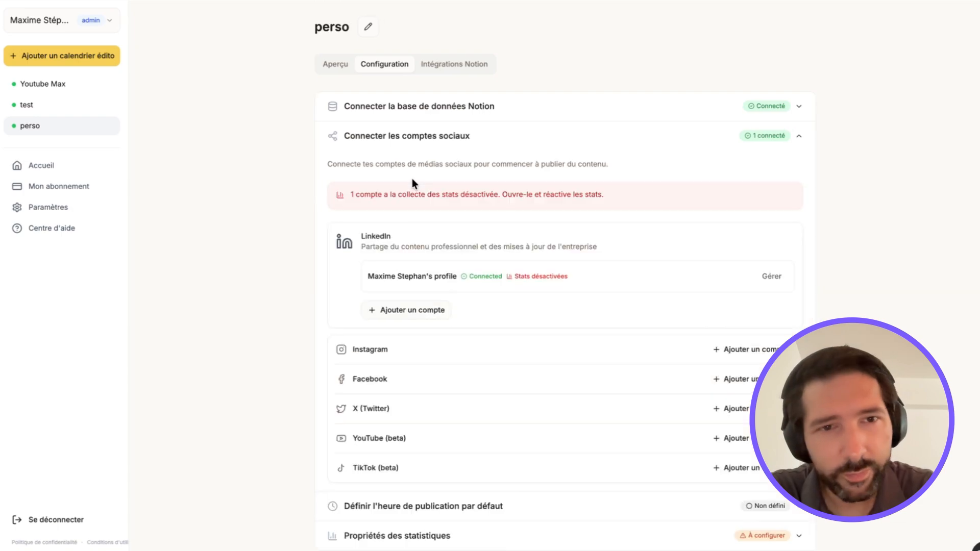
left_click(775, 279)
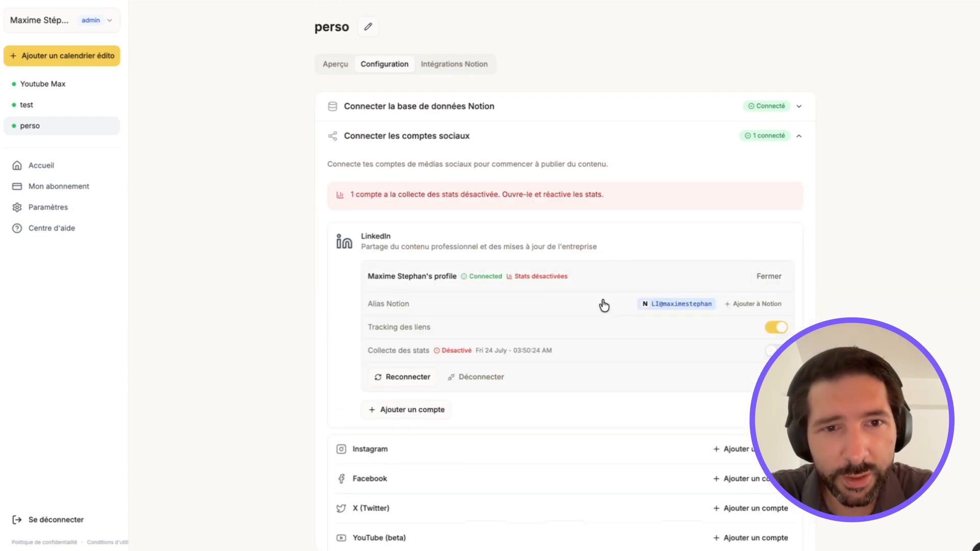
left_click(747, 305)
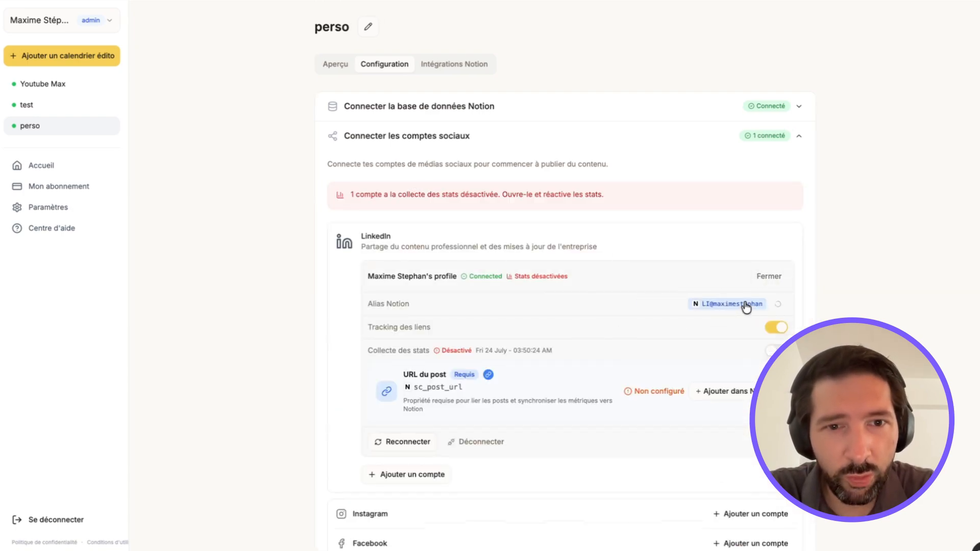
left_click(343, 67)
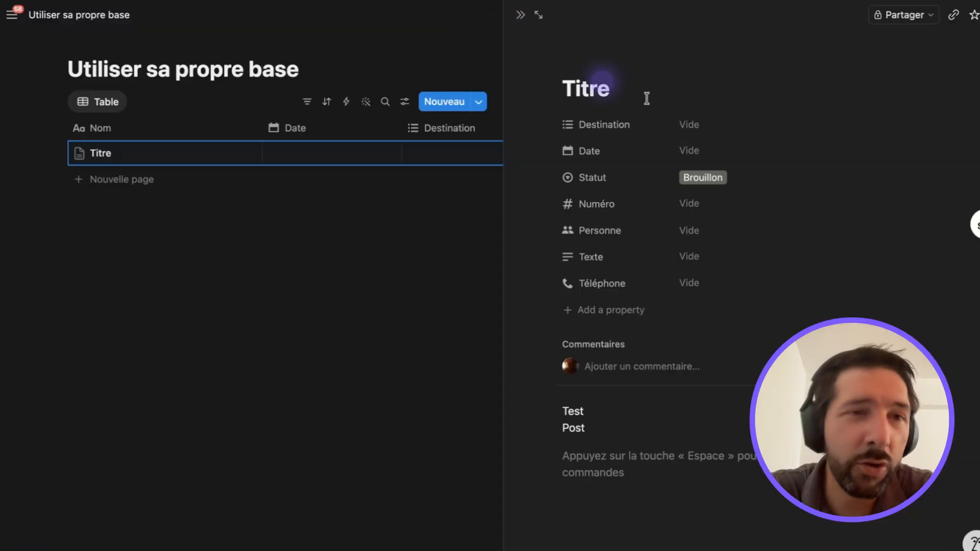
- In Notion, set the Titre page's Destination to the LinkedIn profile alias
left_click(703, 125)
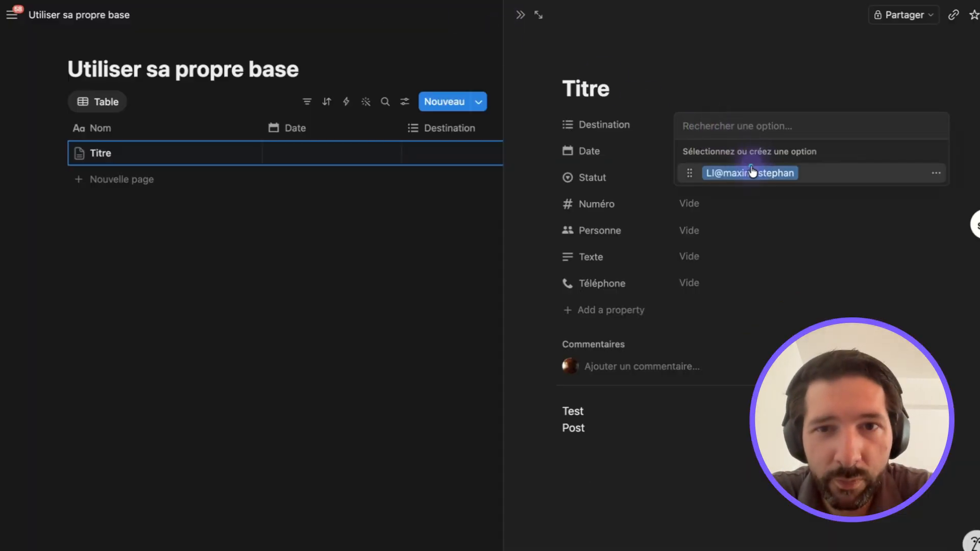
left_click(754, 171)
left_click(654, 148)
- Set the Titre page's Date to 26 juillet 2026 with the time included, at 09:00
left_click(712, 153)
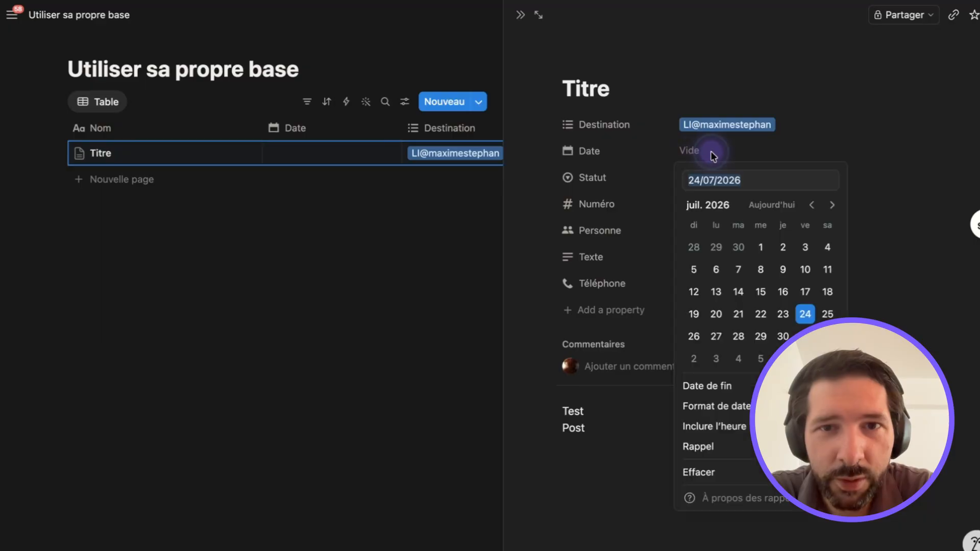
left_click(701, 336)
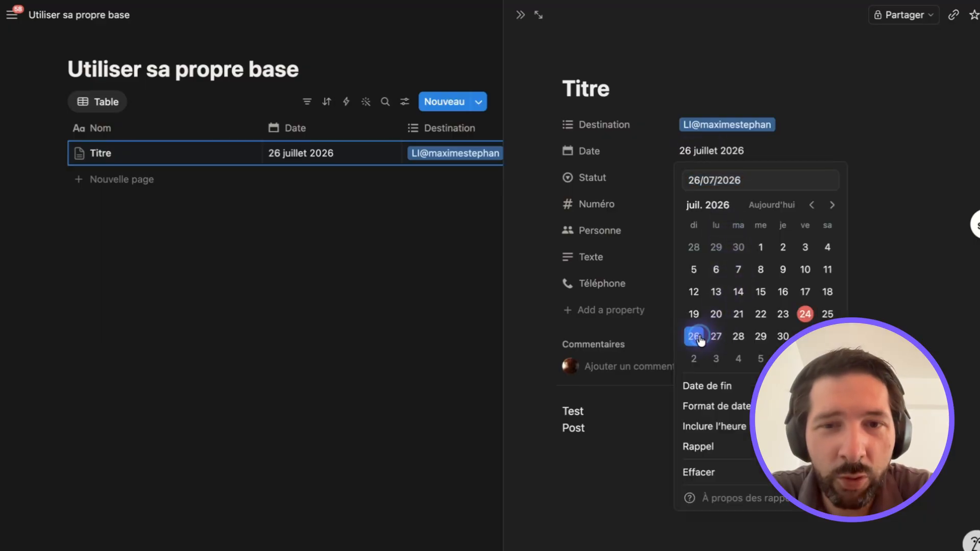
left_click(714, 427)
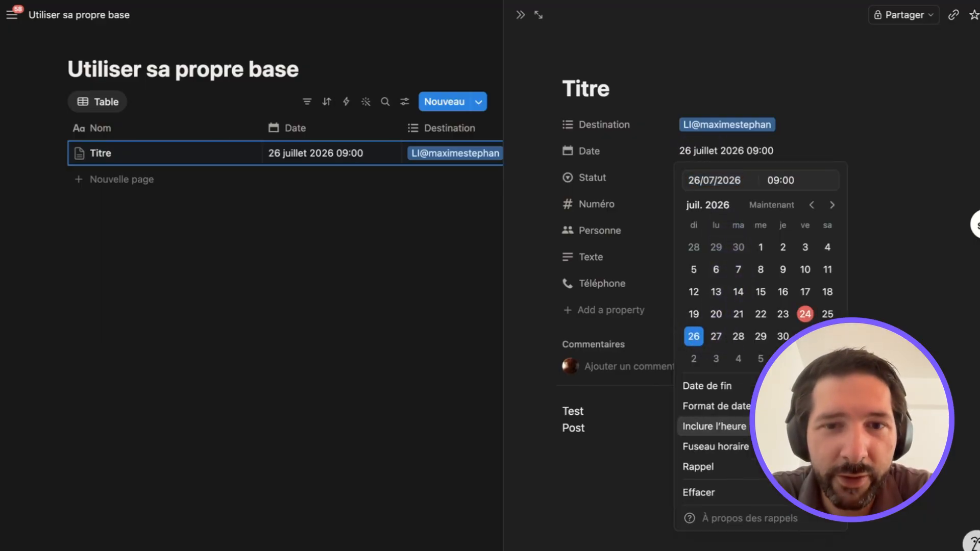
left_click(624, 488)
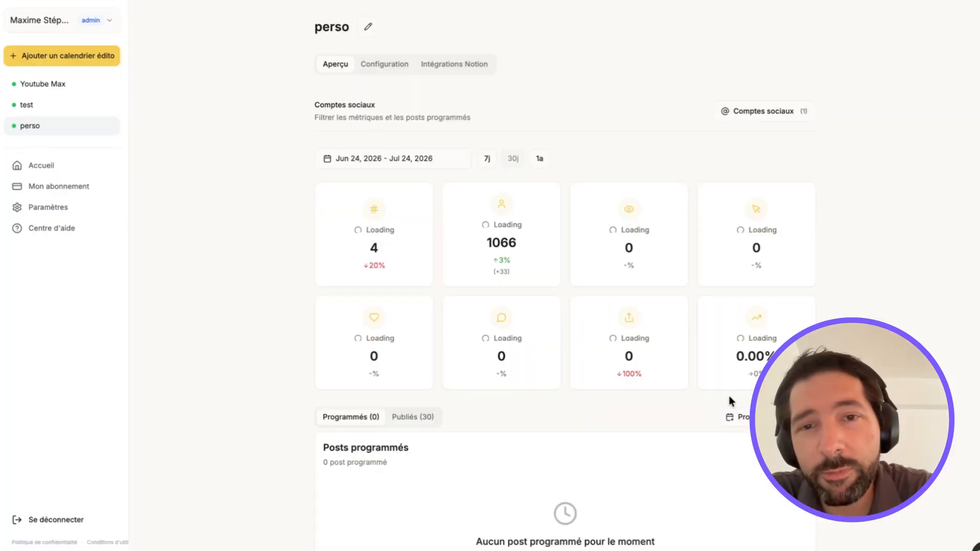
- In the calendar web app, sync perso with Notion and reload the overview to check the scheduled posts list
left_click(741, 416)
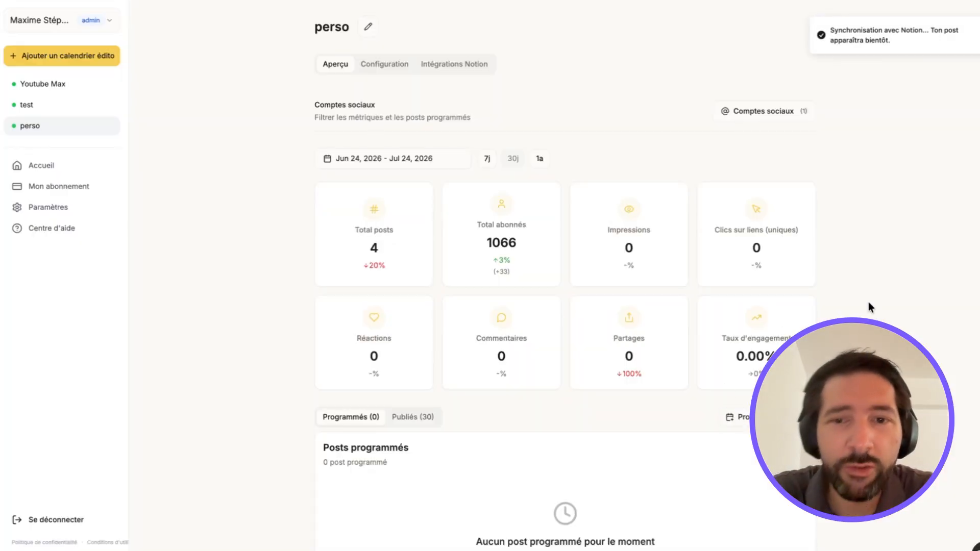
scroll(868, 302, "down", 2)
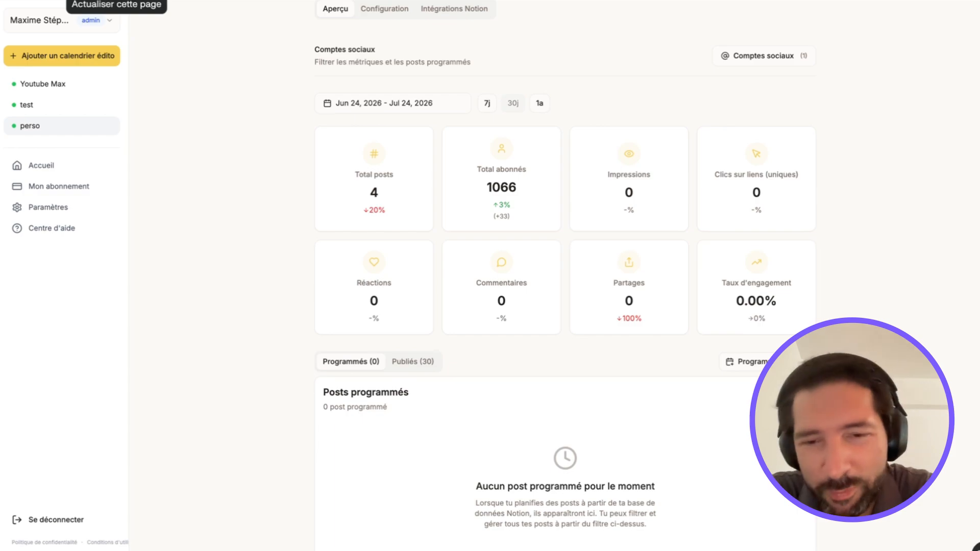
left_click(61, 0)
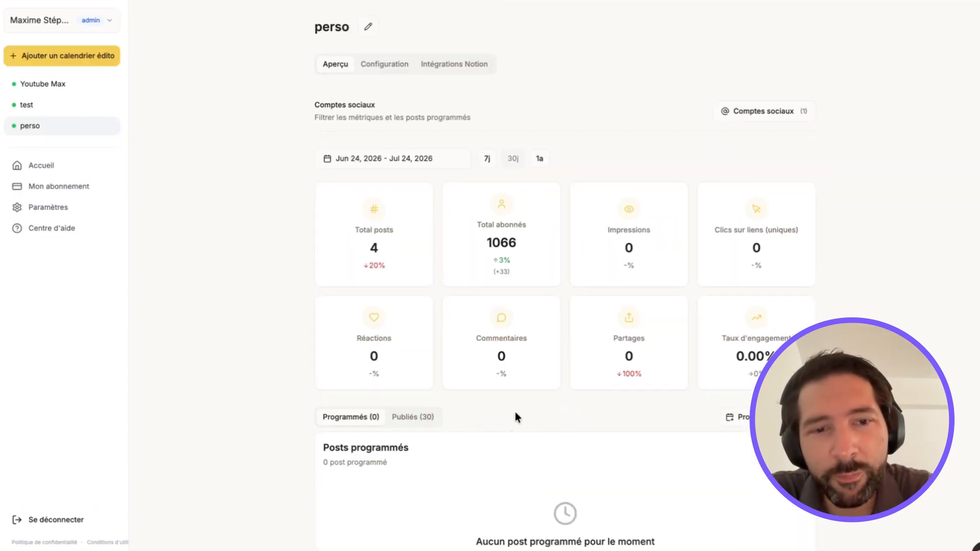
scroll(516, 412, "down", 1)
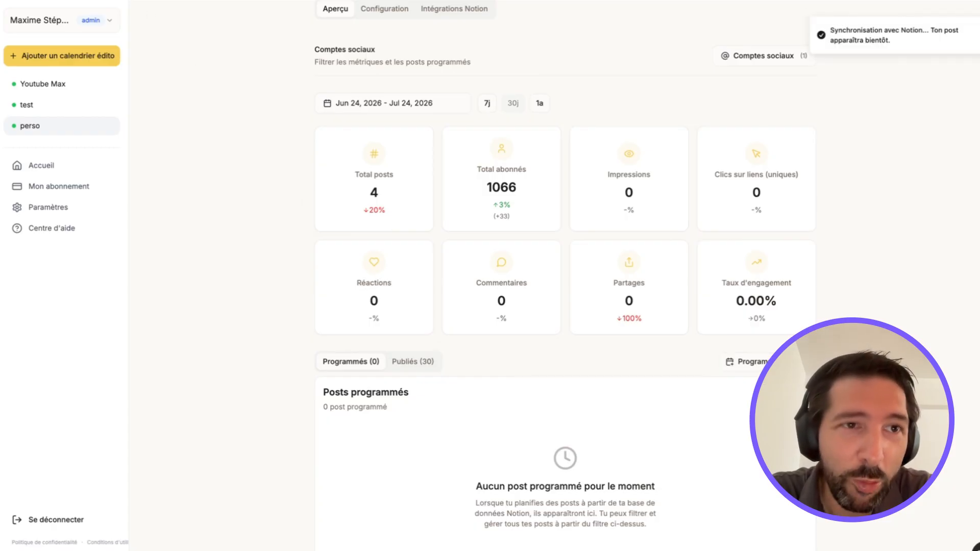
key("super+r")
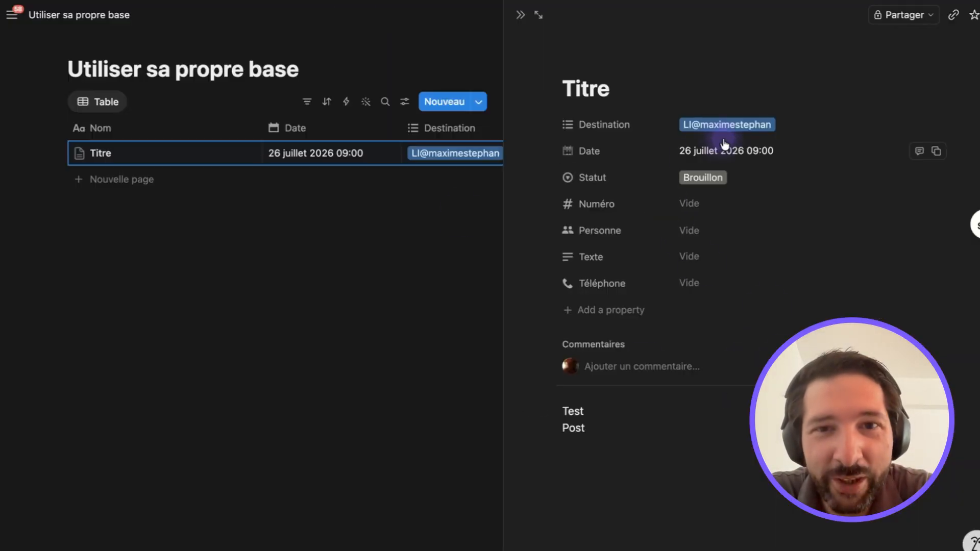
- In Notion, set the Titre page's Statut to ready, and reload perso's overview in the calendar web app
left_click(712, 178)
left_click(718, 226)
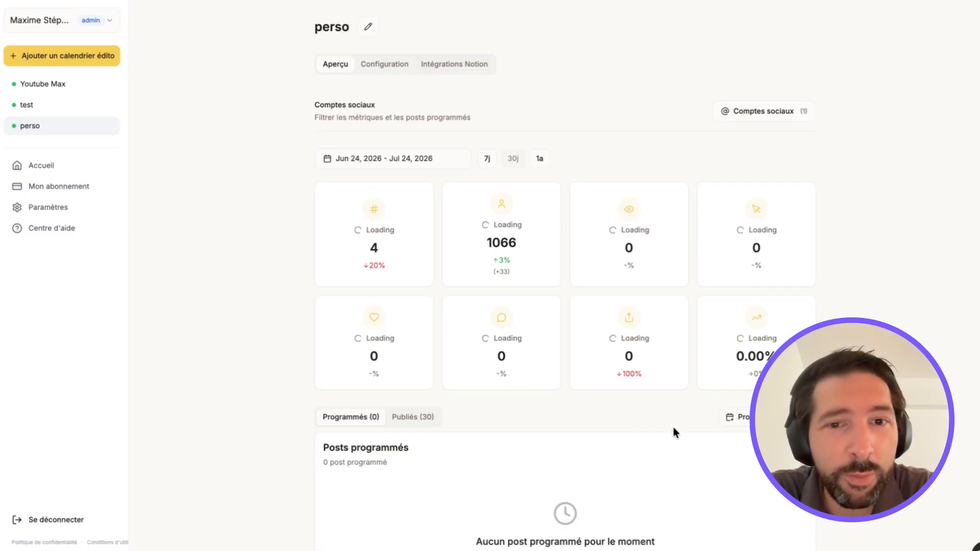
scroll(674, 431, "down", 2)
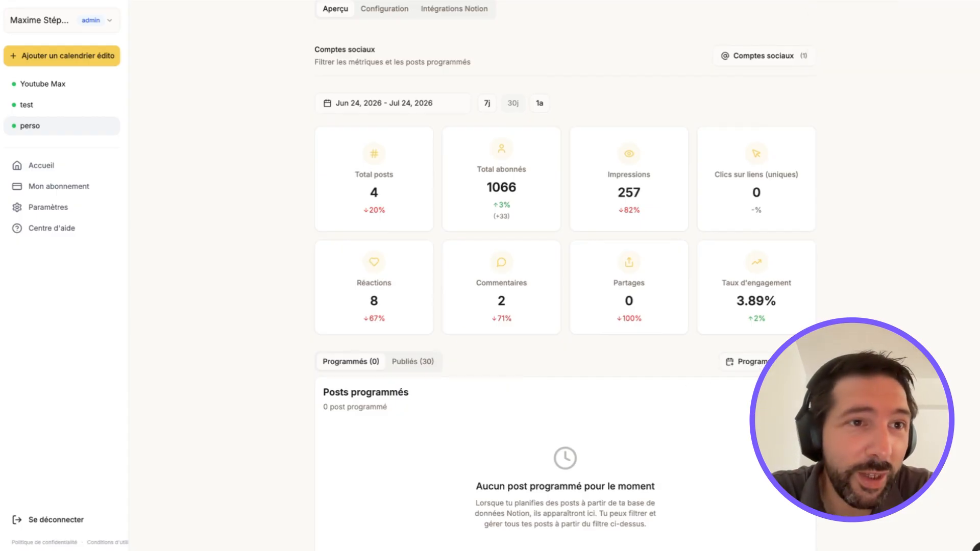
left_click(114, 0)
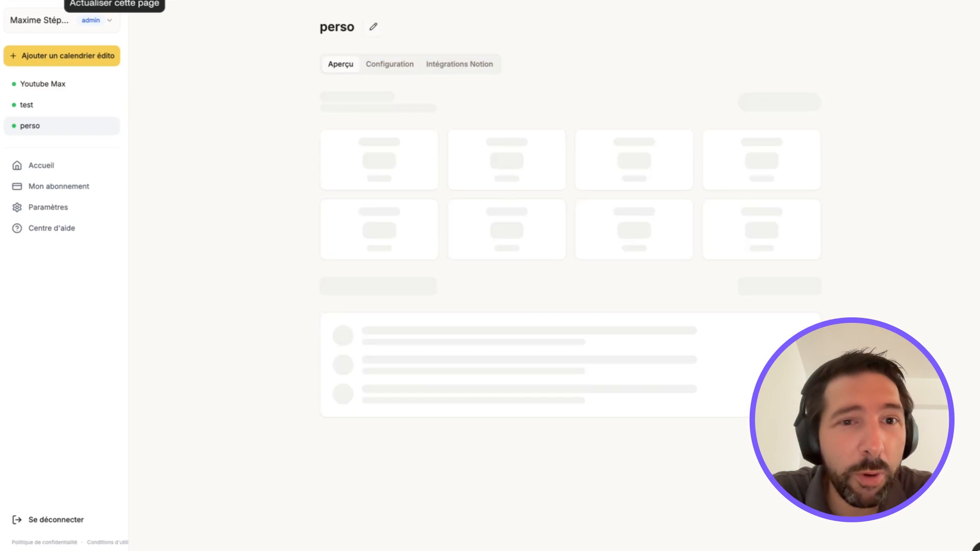